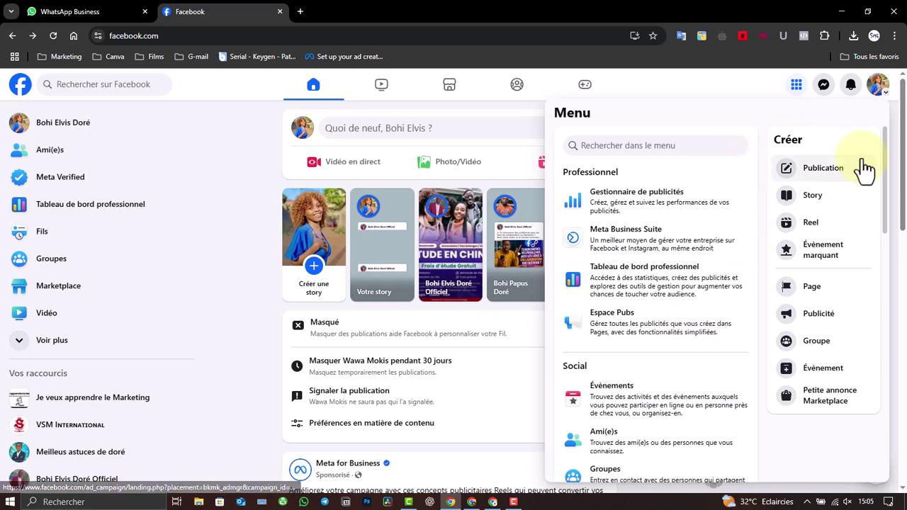
- Go to the Groupes section and start creating a new group
left_click_drag(884, 172, 884, 247)
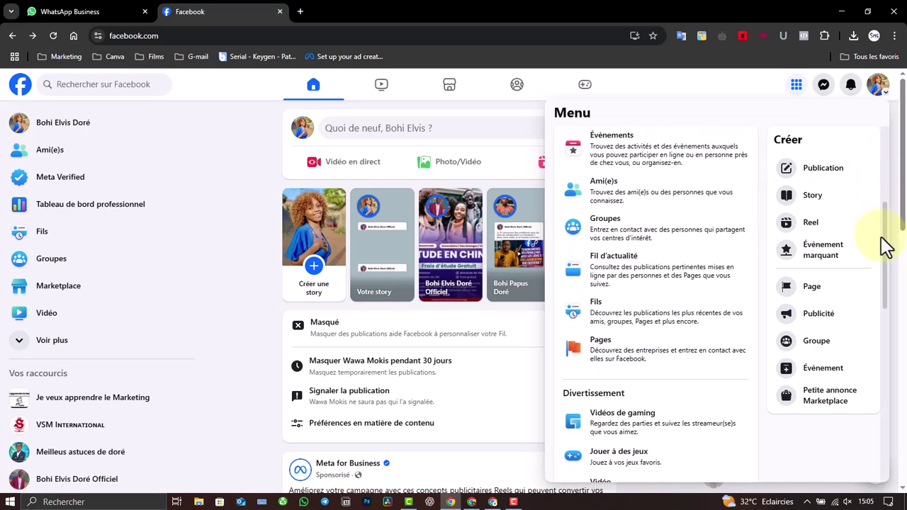
left_click(651, 227)
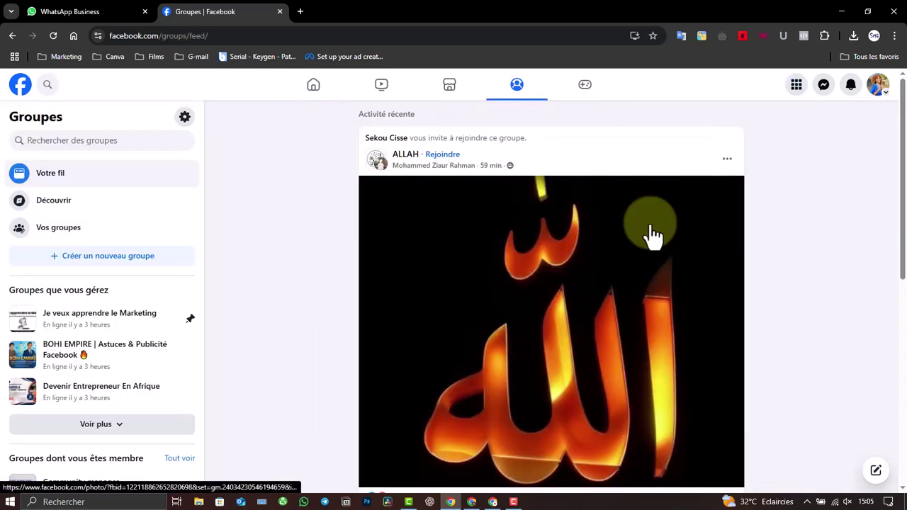
left_click(129, 255)
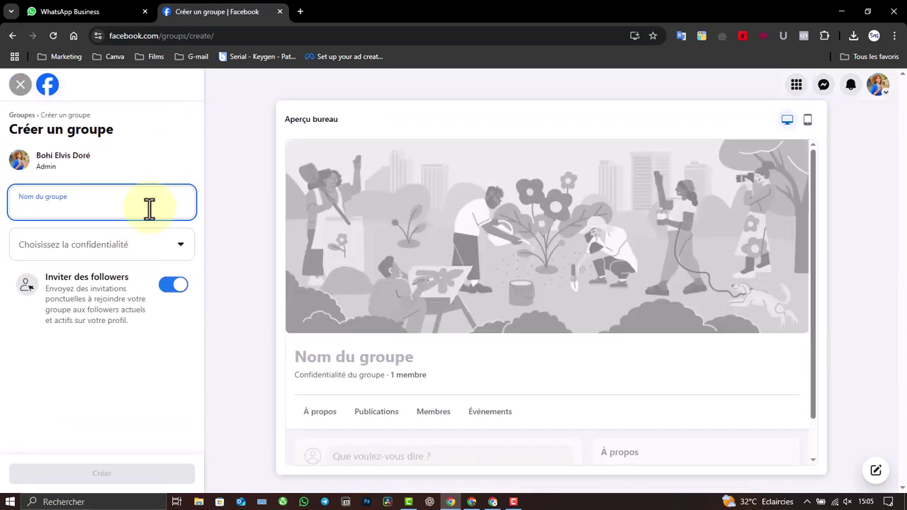
left_click(76, 206)
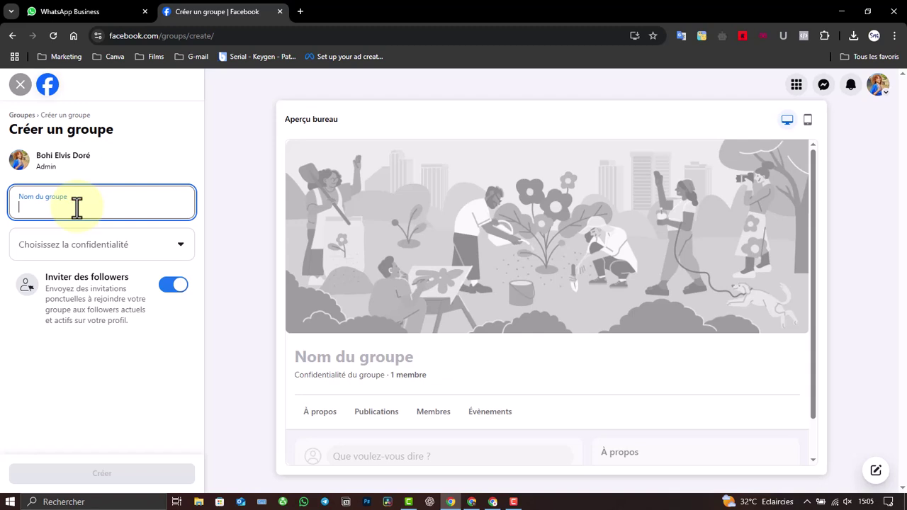
type("M")
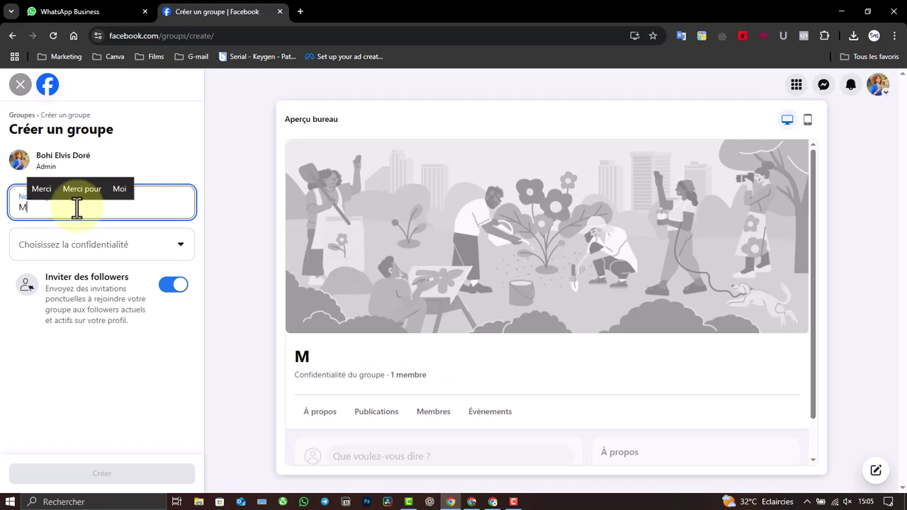
type("es")
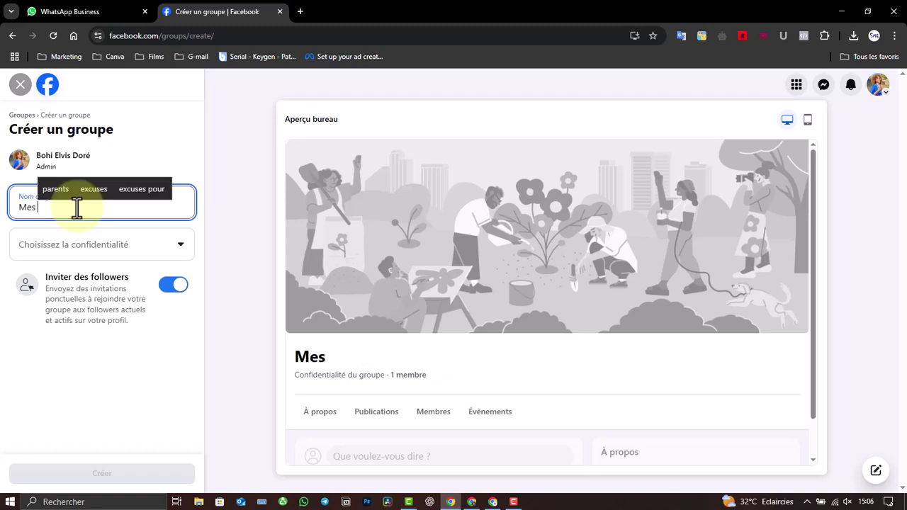
key("BackSpace")
key("BackSpace")
key("BackSpace")
type("ON")
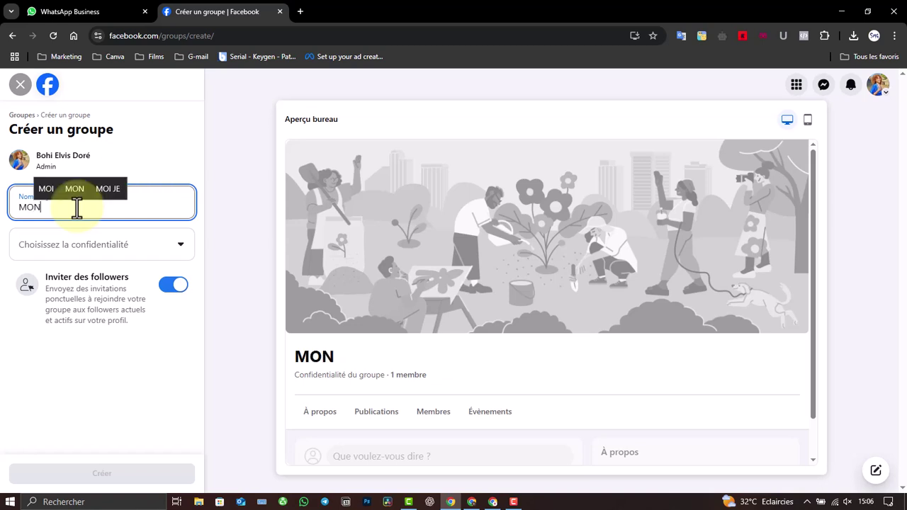
key("BackSpace")
type("on")
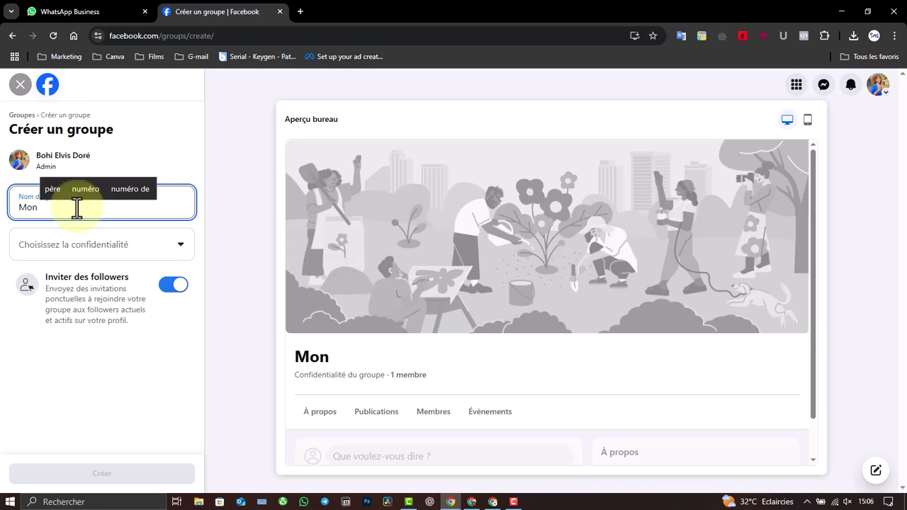
key("BackSpace")
key("BackSpace")
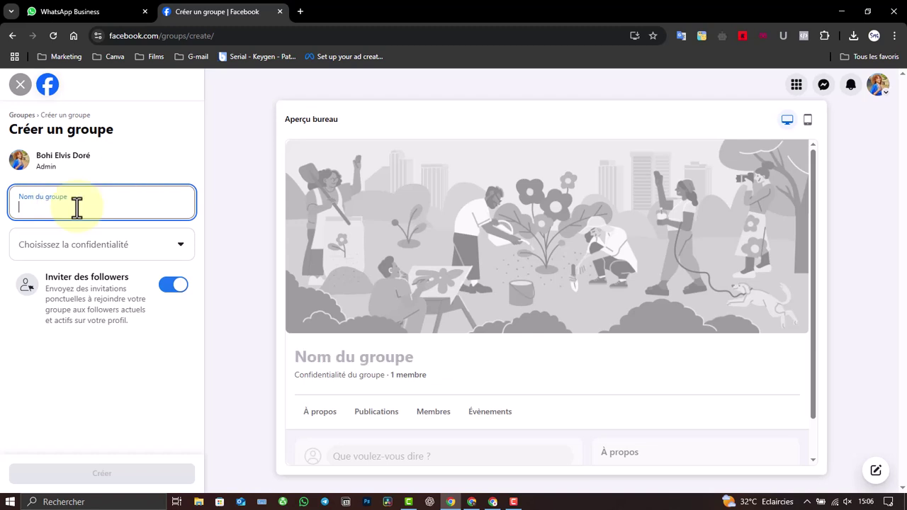
type("Mon Hist")
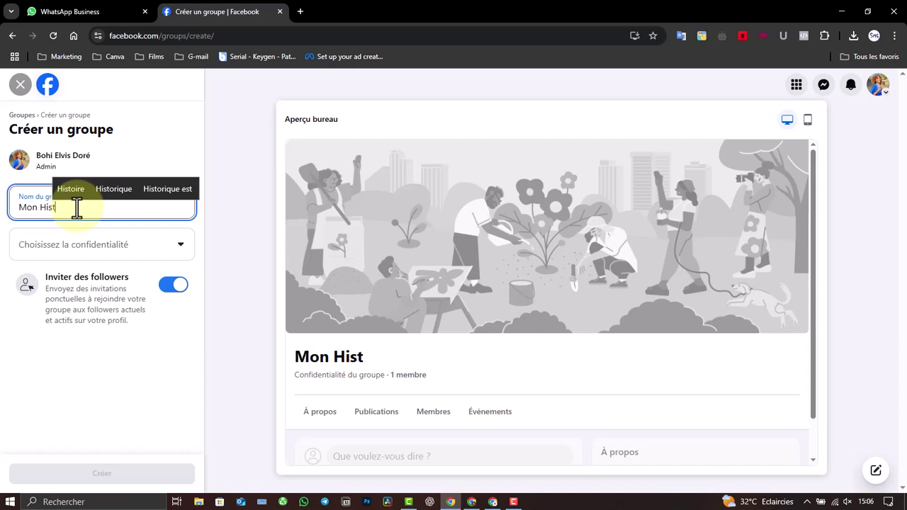
key("BackSpace")
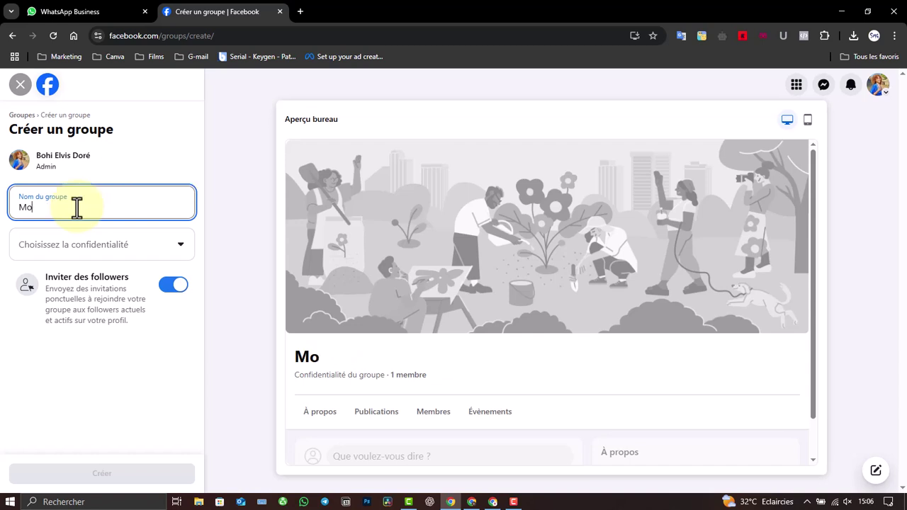
- Name the new group "Mes Challenges"
type("s Che")
key("BackSpace")
type("a")
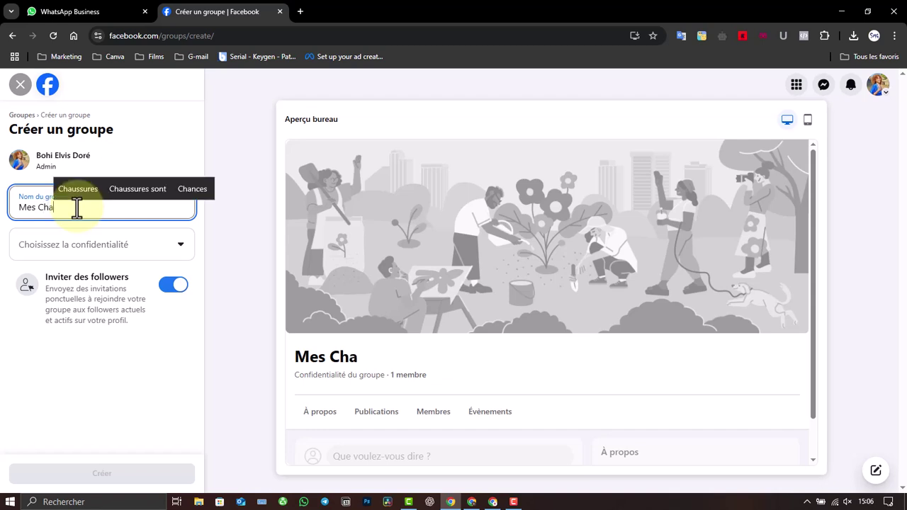
type("ll")
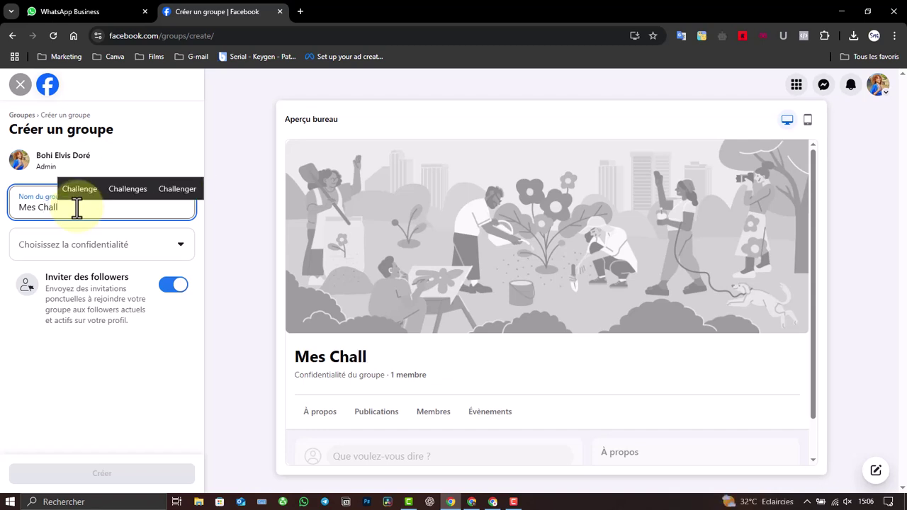
left_click(125, 200)
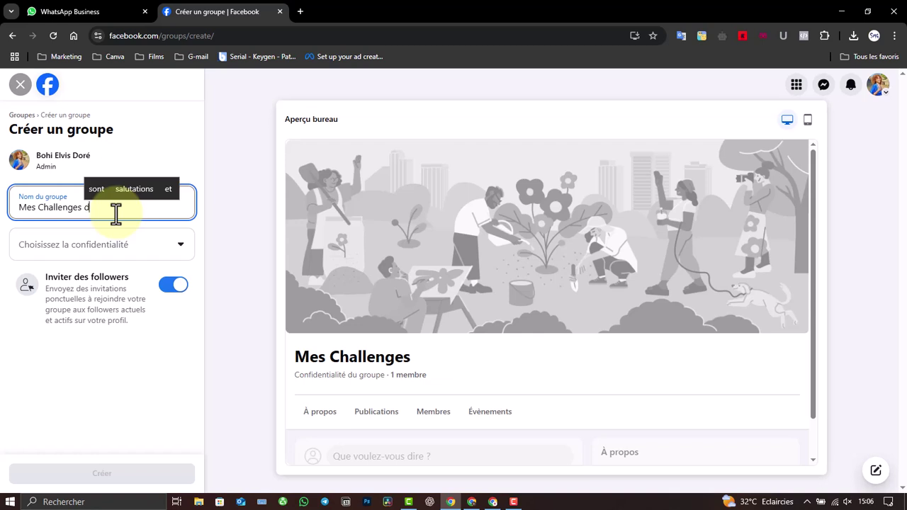
type("d")
key("BackSpace")
left_click(186, 170)
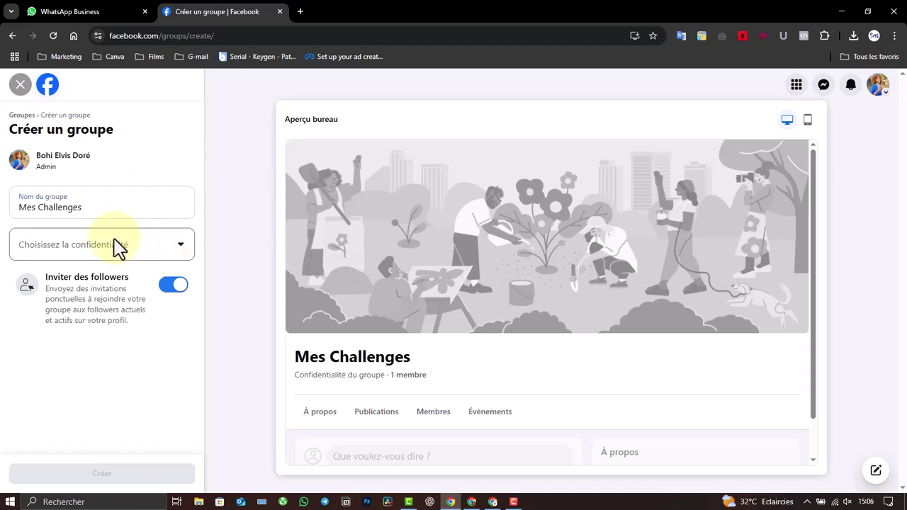
- Set the group's confidentiality to Public and create the group
left_click(60, 249)
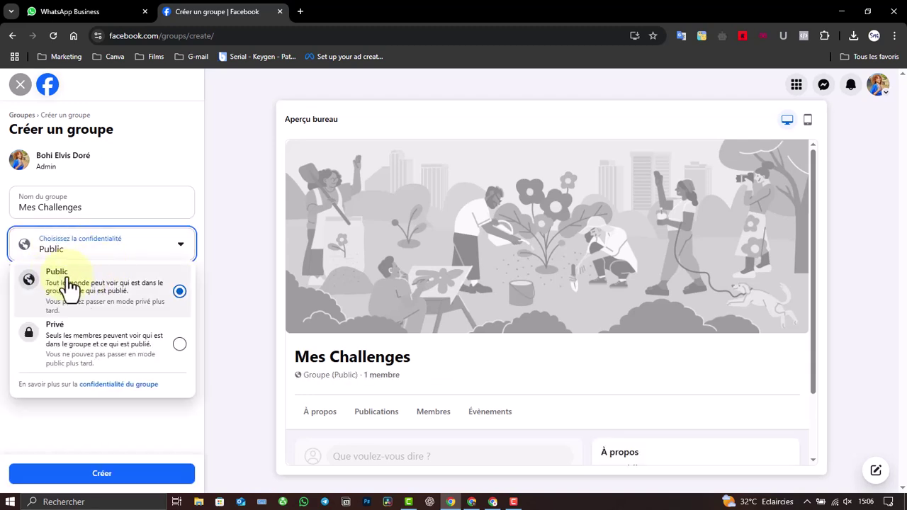
left_click(111, 303)
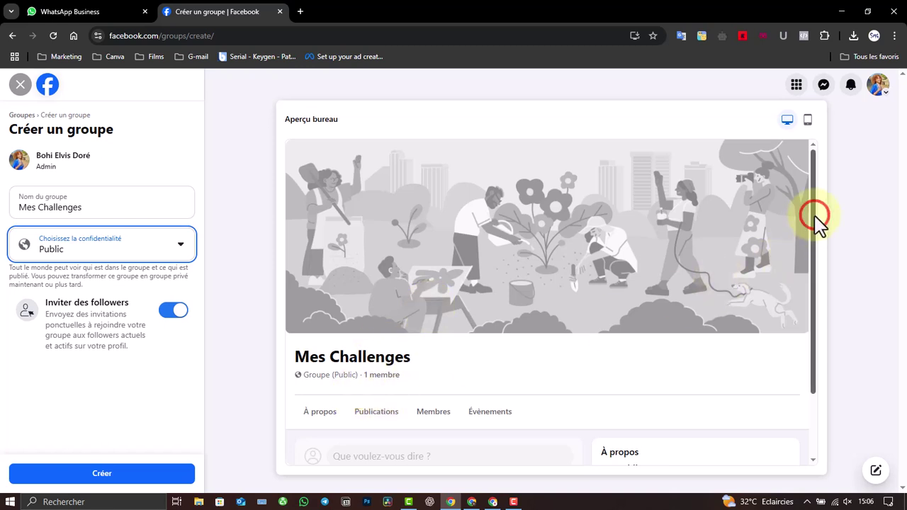
scroll(815, 219, "down", 2)
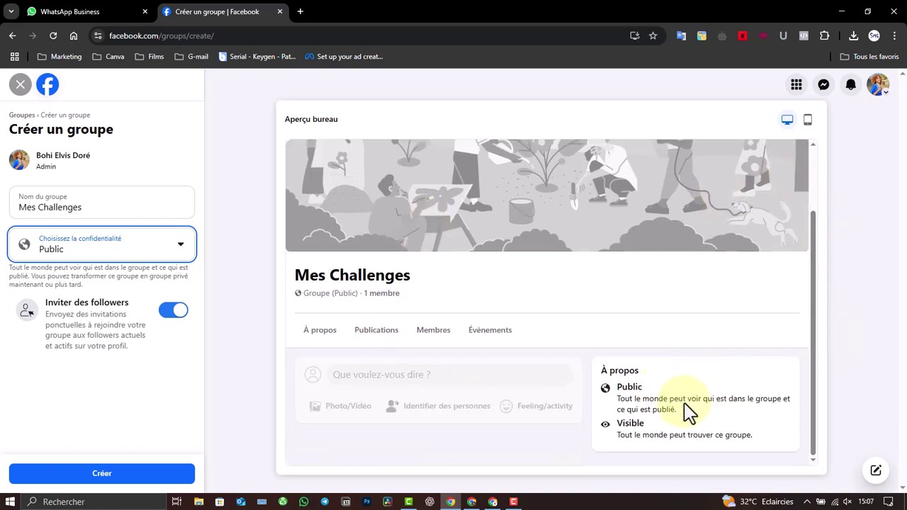
left_click(156, 475)
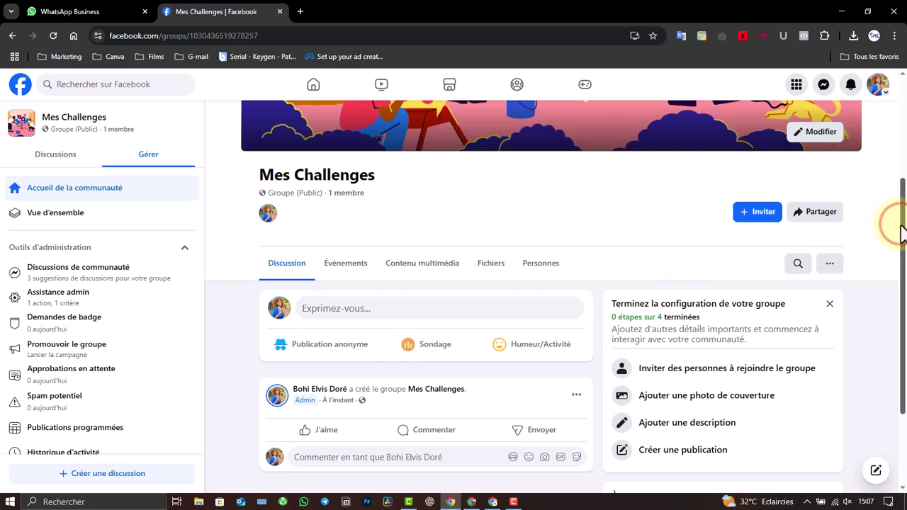
left_click_drag(902, 226, 901, 81)
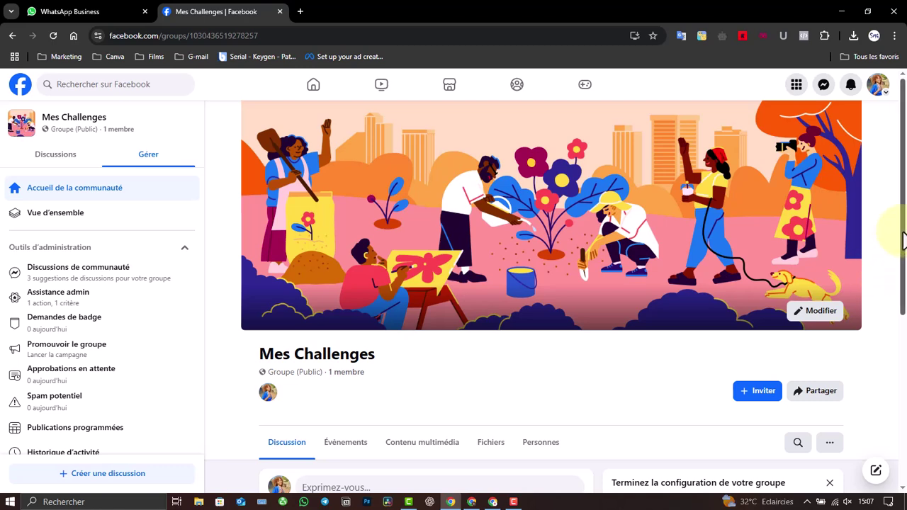
scroll(903, 241, "down", 5)
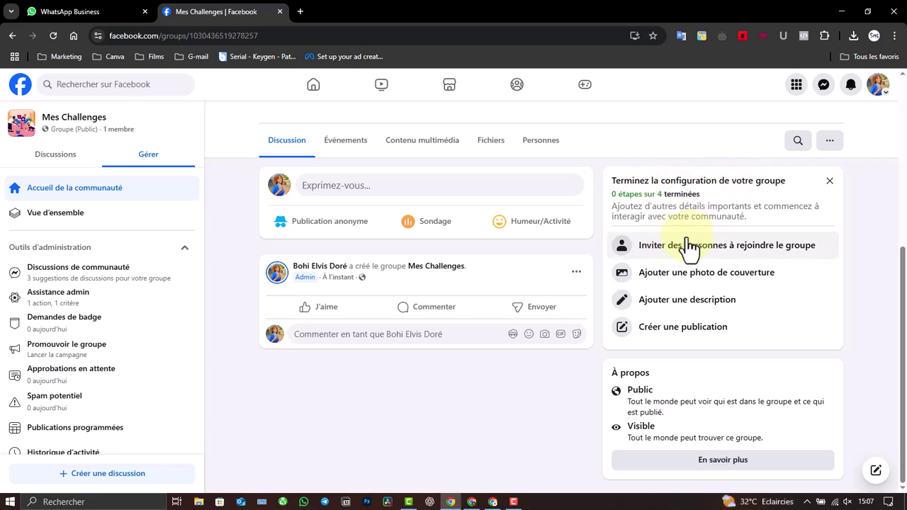
left_click(693, 277)
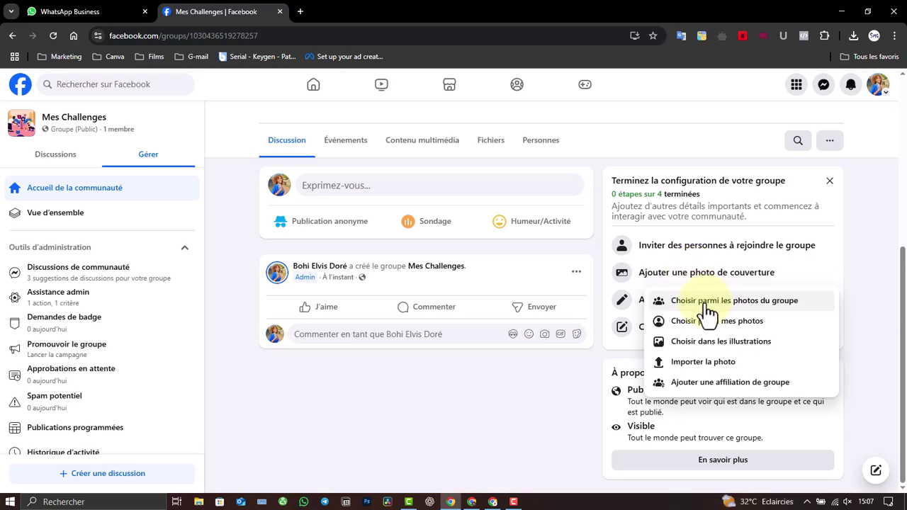
left_click(705, 363)
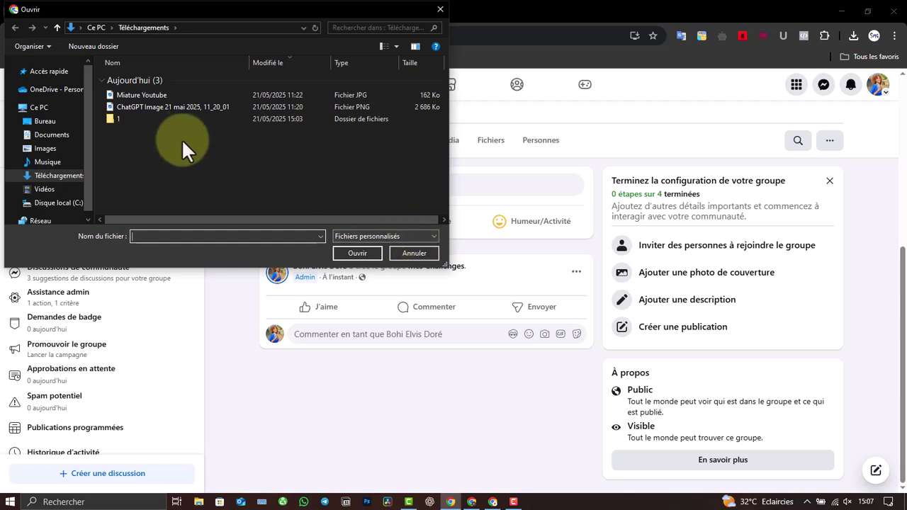
double_click(192, 117)
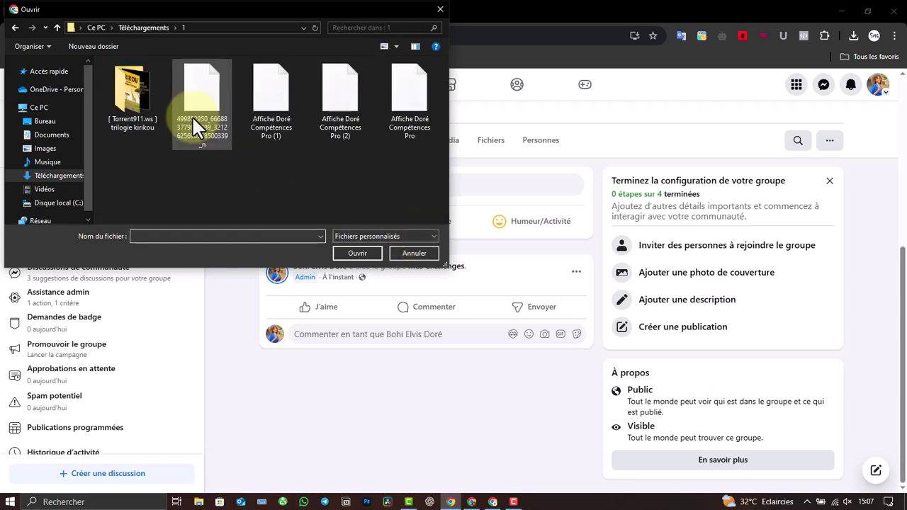
left_click(192, 116)
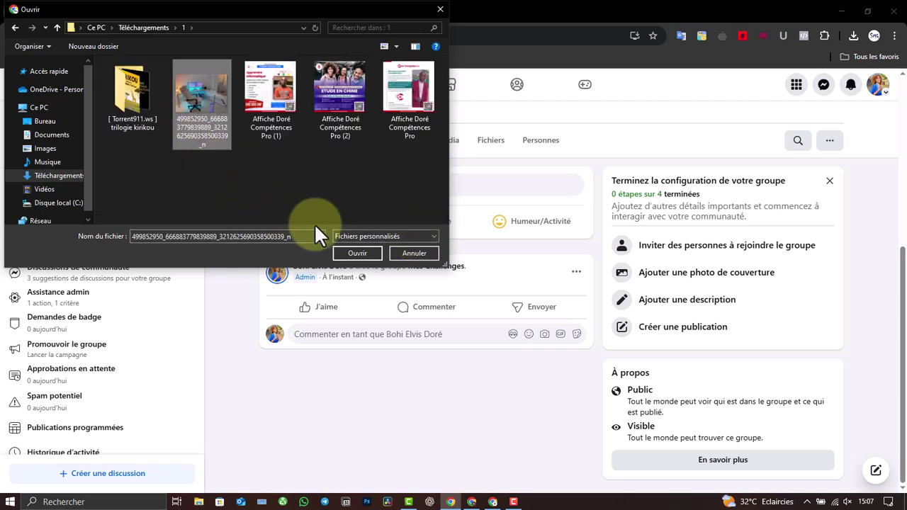
left_click(355, 255)
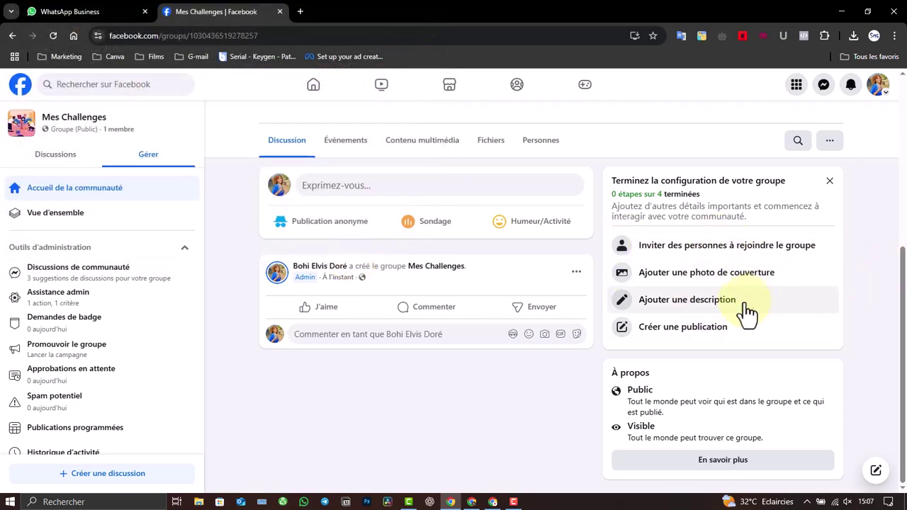
- Reposition the cover photo downward so both monitors are fully in frame, and save the modifications
left_click_drag(902, 308, 894, 71)
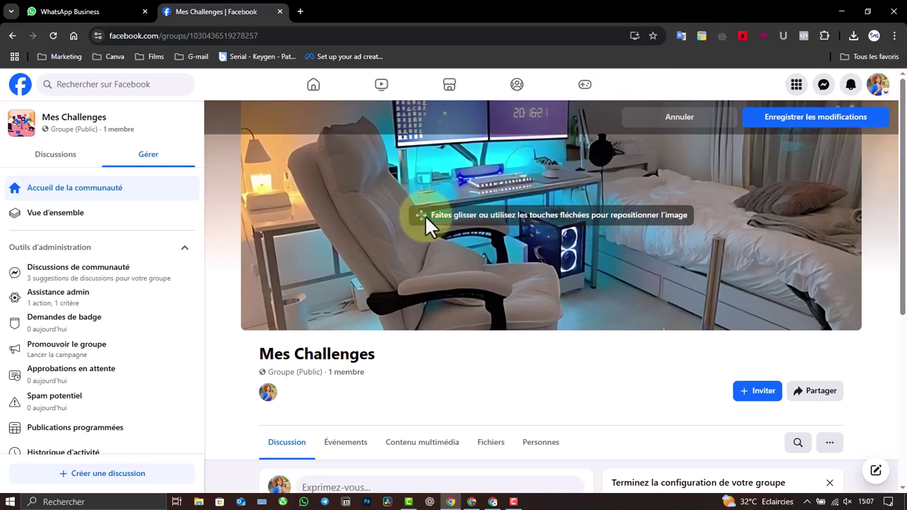
left_click_drag(419, 214, 615, 212)
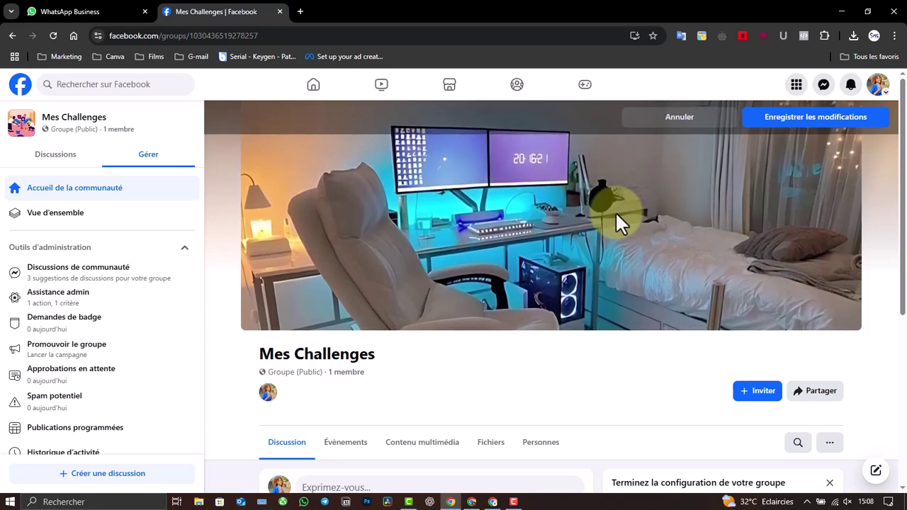
left_click(789, 127)
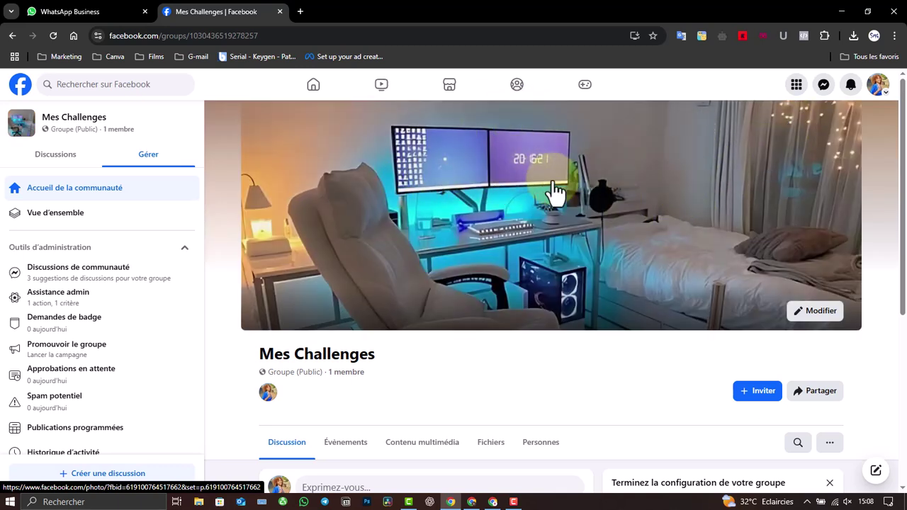
- Begin the group's description with "Abonne toi à ma page Officiel"
left_click_drag(902, 152, 897, 283)
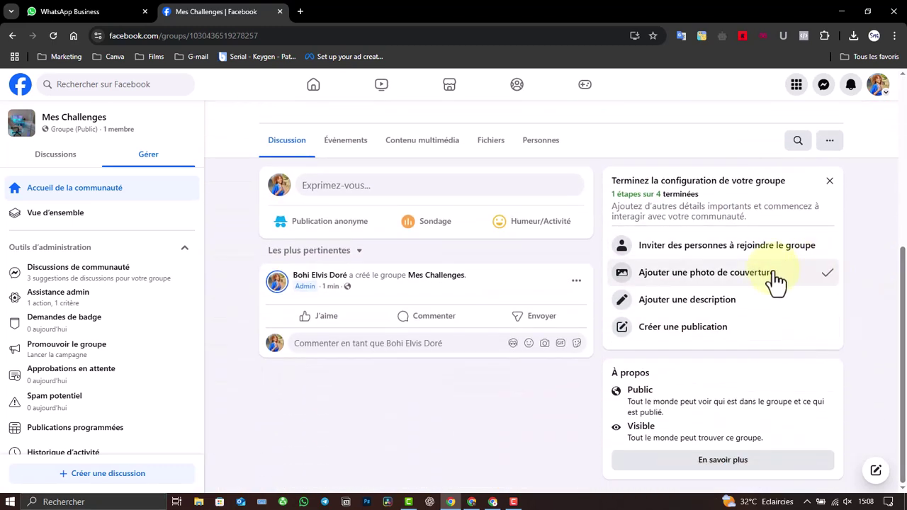
left_click(704, 310)
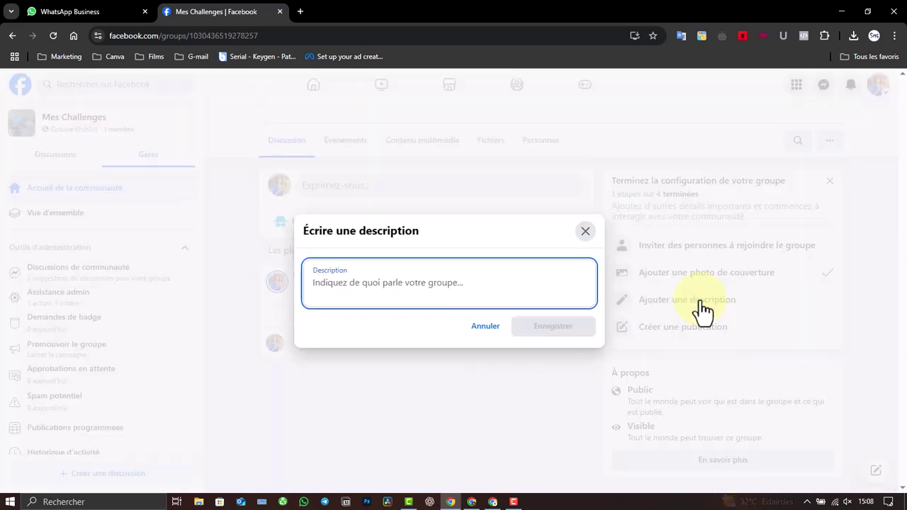
type("Abp,")
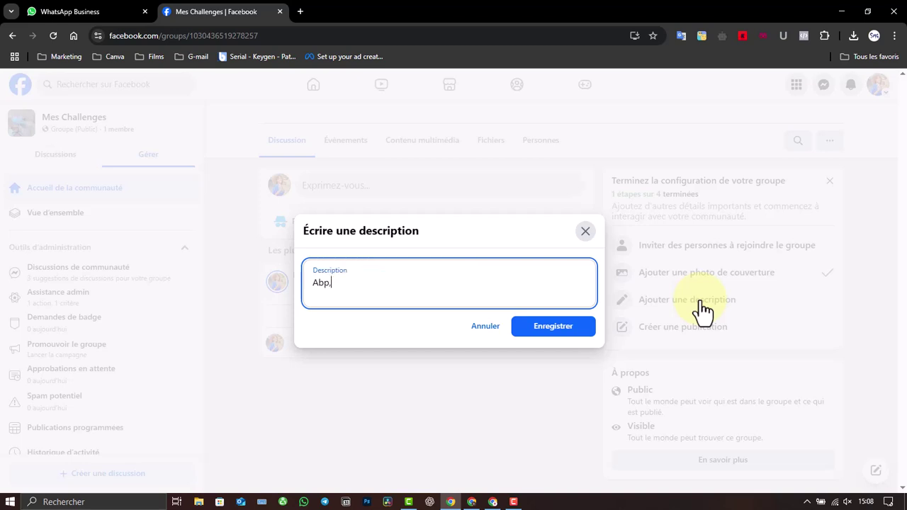
type("o")
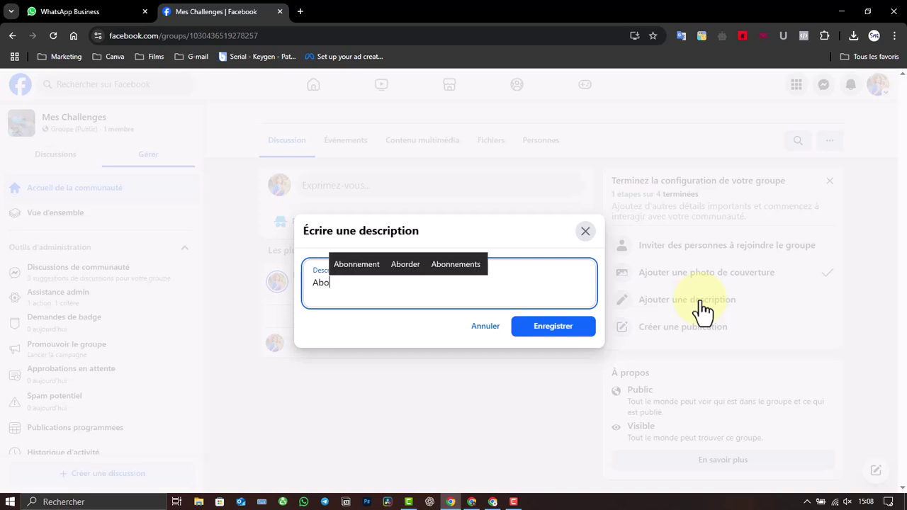
type("nnetoi")
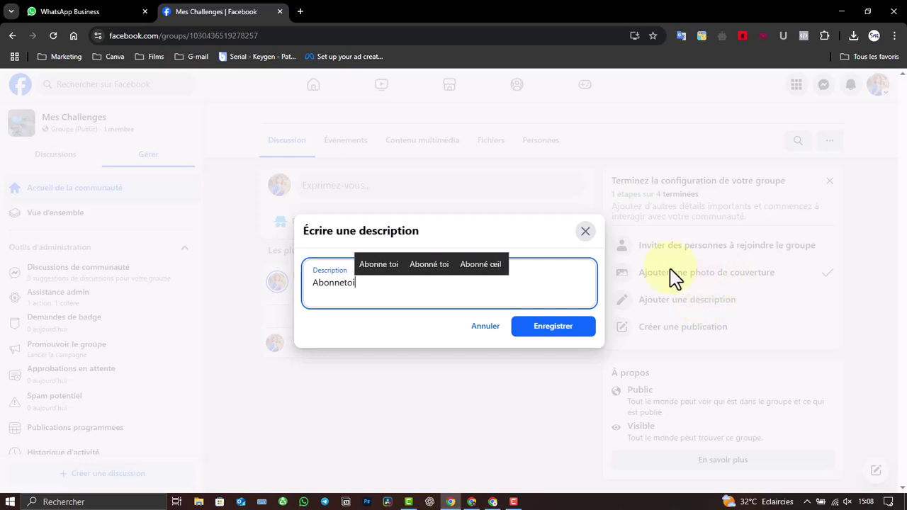
left_click(377, 270)
type("à ma page")
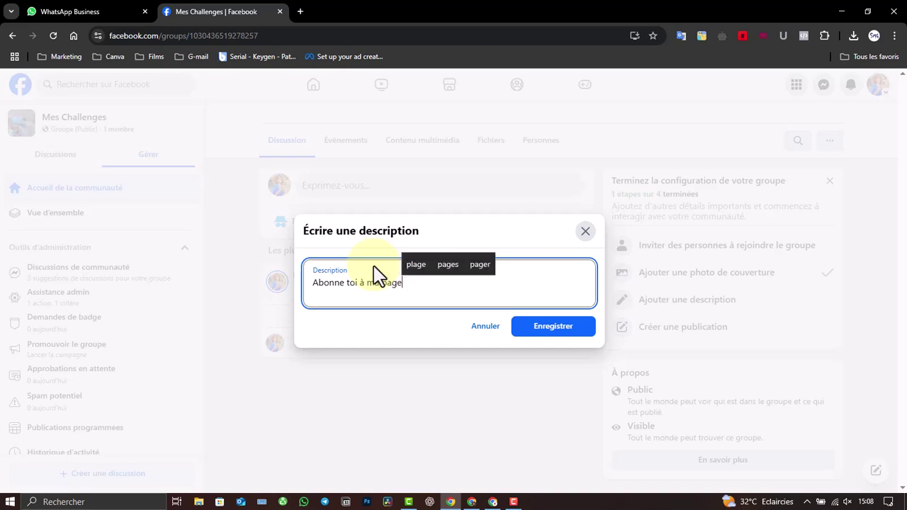
type(" Officiel")
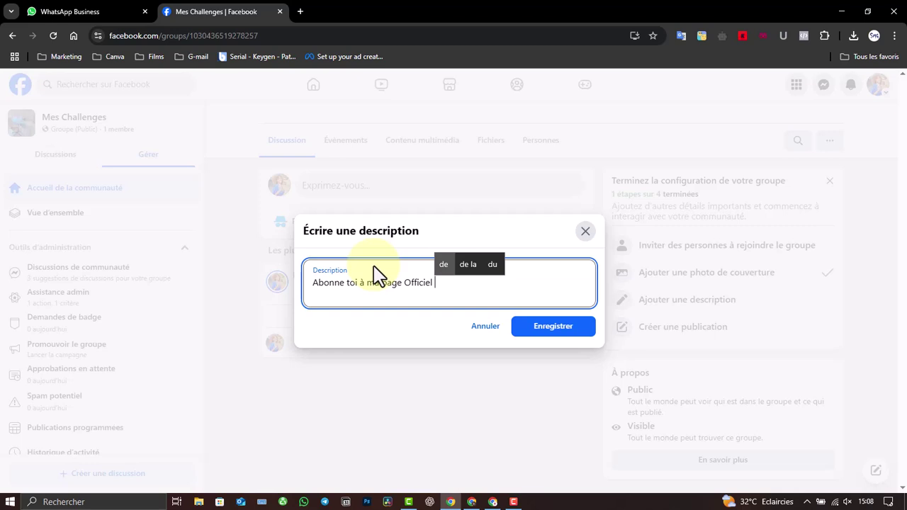
- Complete the description's first line with the page owner's full name followed by "Officiel", all in parentheses
type("(")
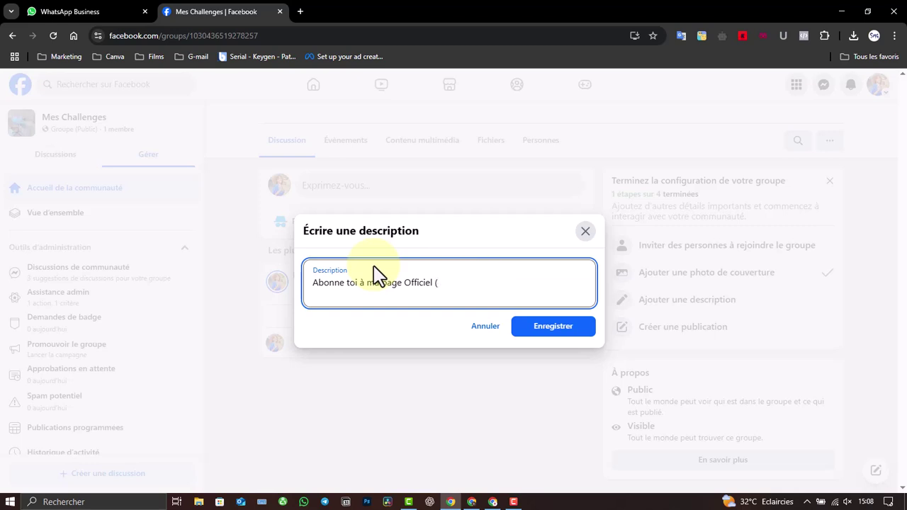
type(" Bohi ")
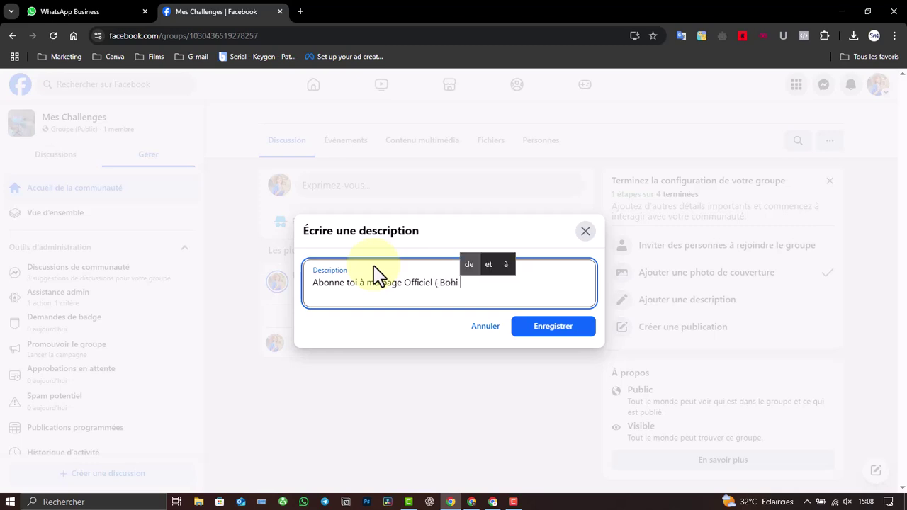
type("Elvis ")
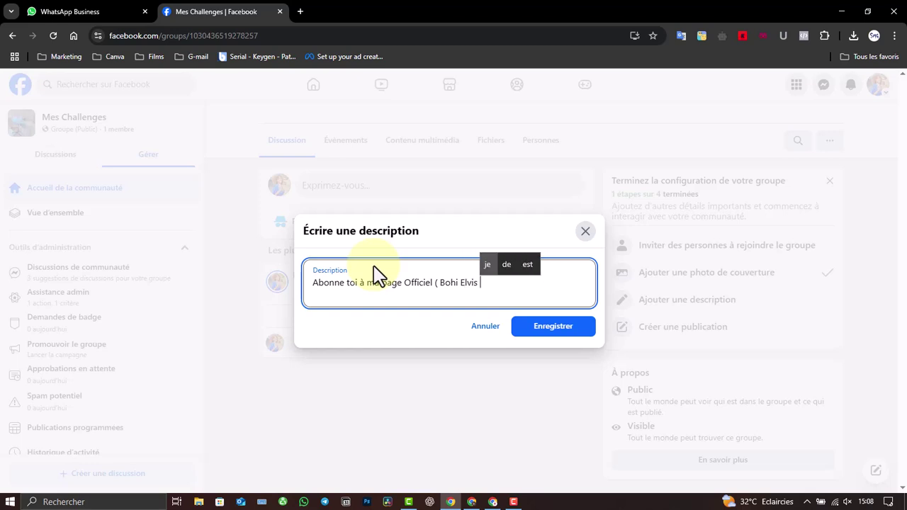
type("DO")
key("BackSpace")
type("oré Officiel )")
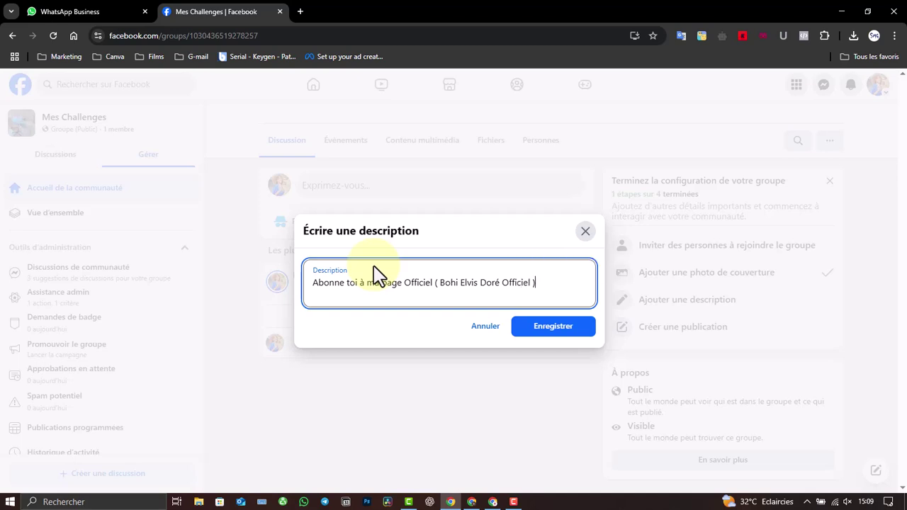
left_click(555, 339)
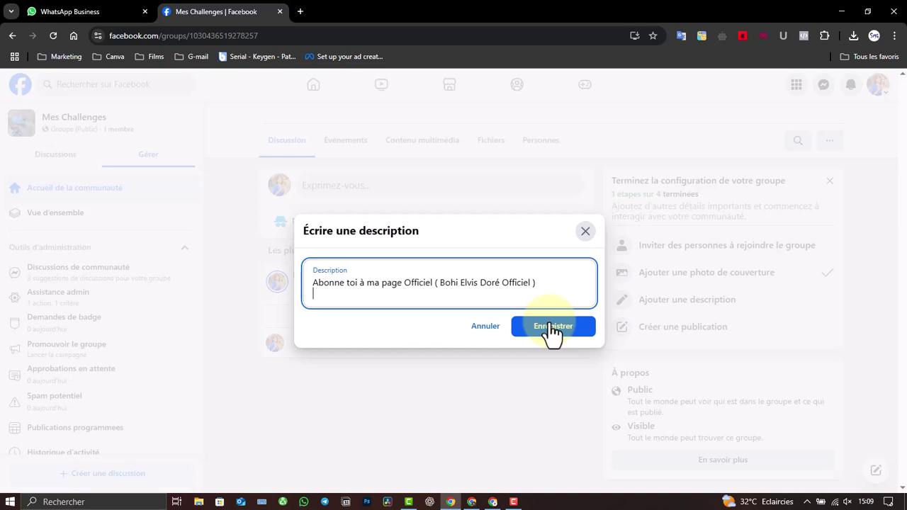
- Add a second description line reading "Bonne chance à tous pour l'aventure" and save the description
key("Return")
type("Bonne")
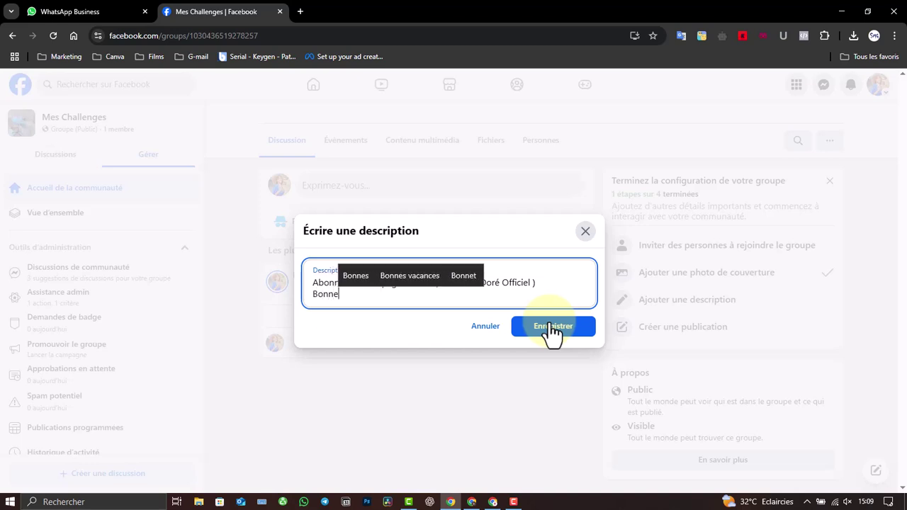
type(" chan")
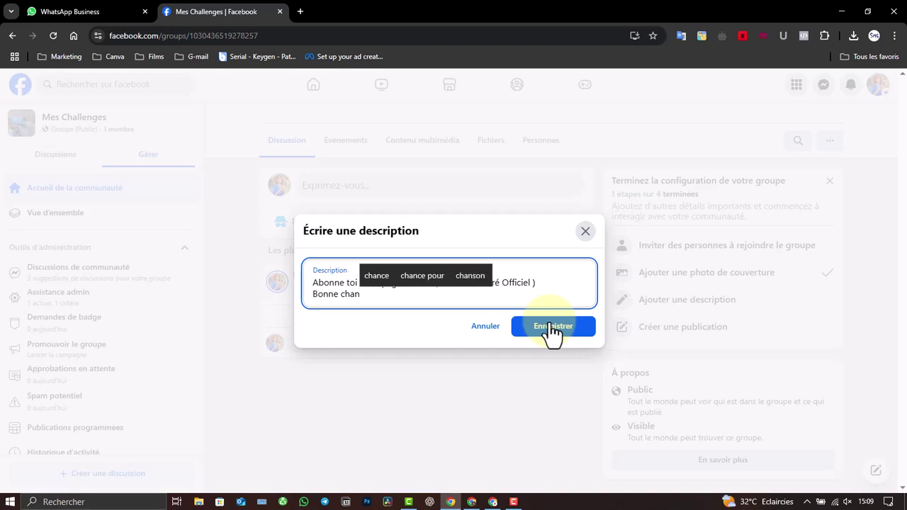
key("BackSpace")
type("ce pour")
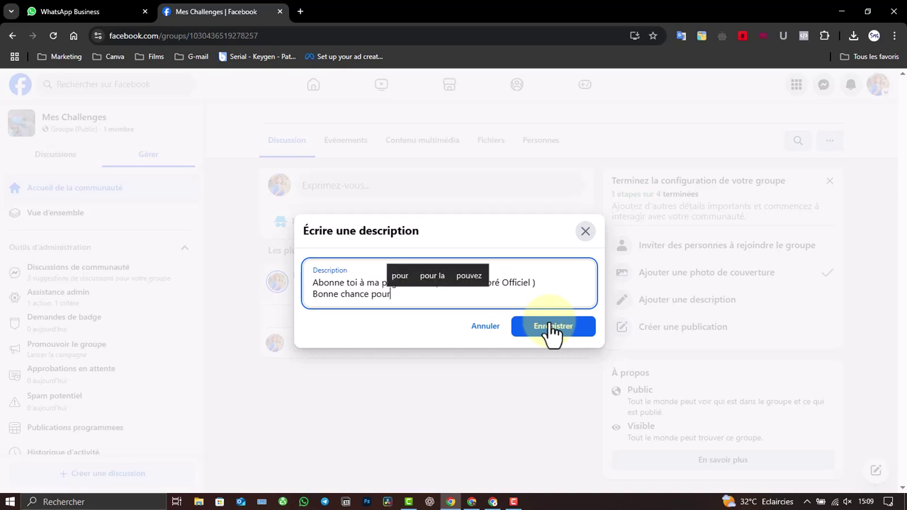
key("BackSpace")
type("à tous pour l'a")
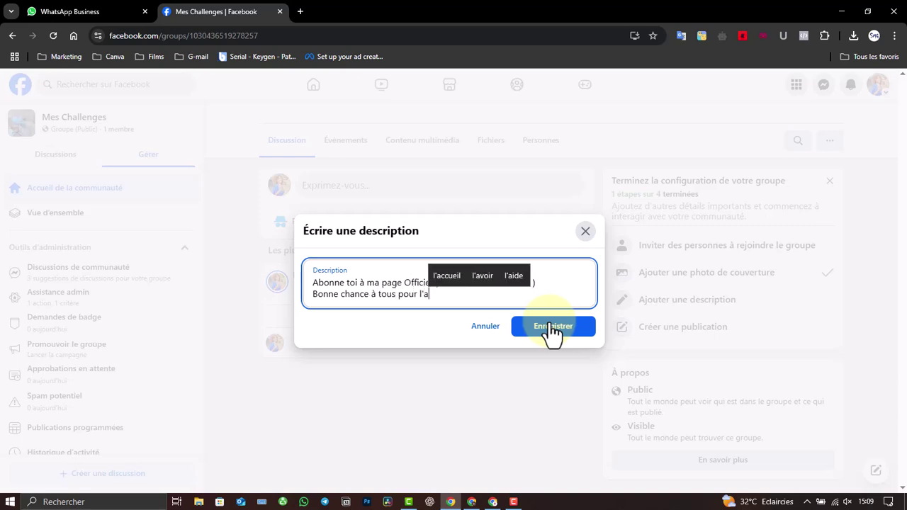
type("venture")
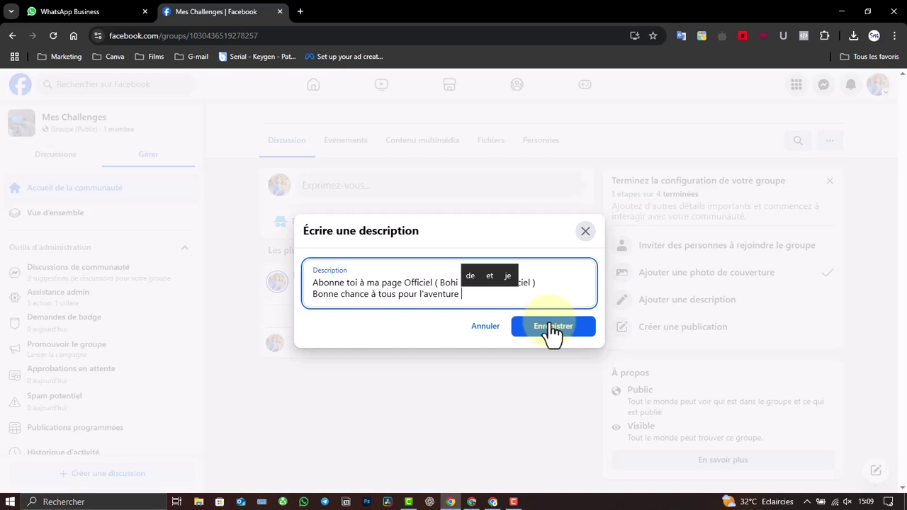
left_click(552, 331)
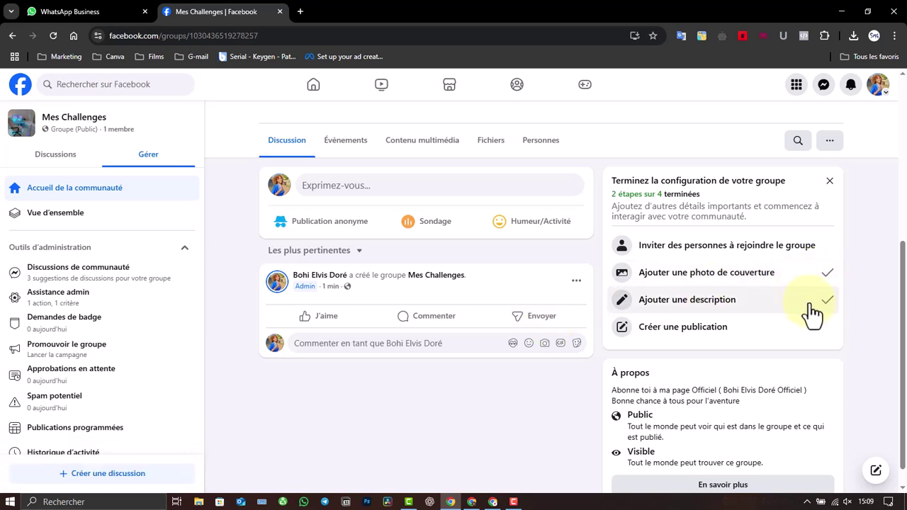
- Create a group post reading "Soyez les bienvenus" and give it the solid red background
left_click(751, 330)
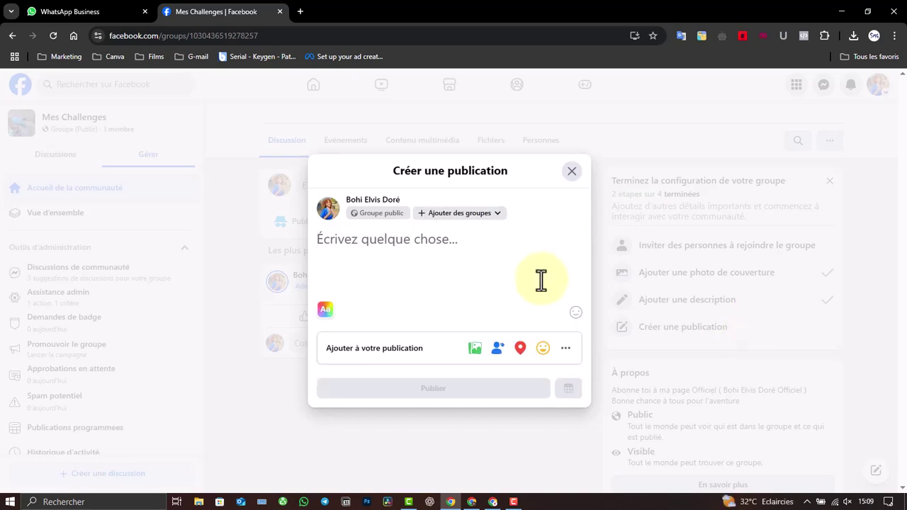
type("Spu")
key("BackSpace")
key("BackSpace")
type("o")
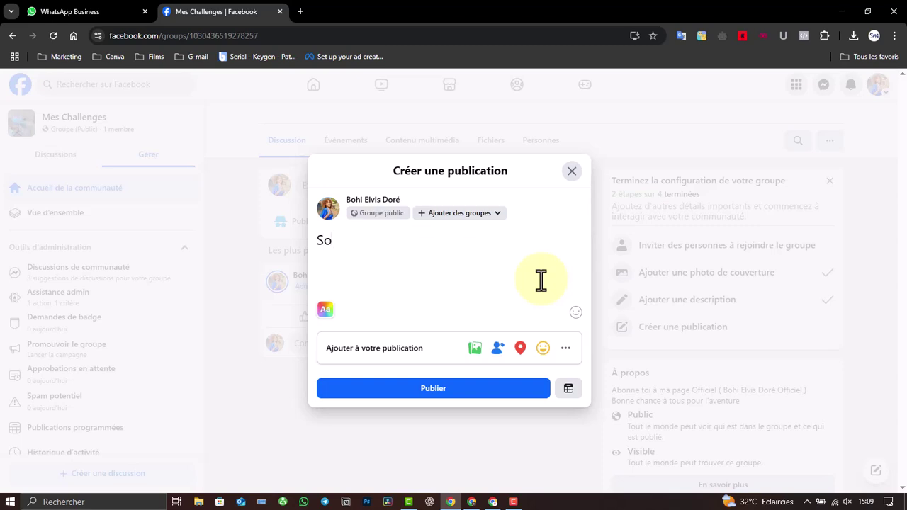
type("y")
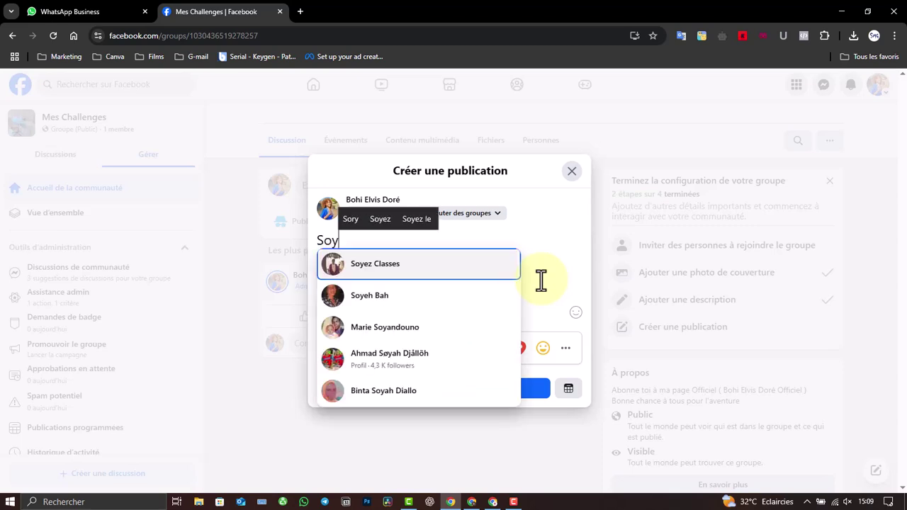
type("ez les ")
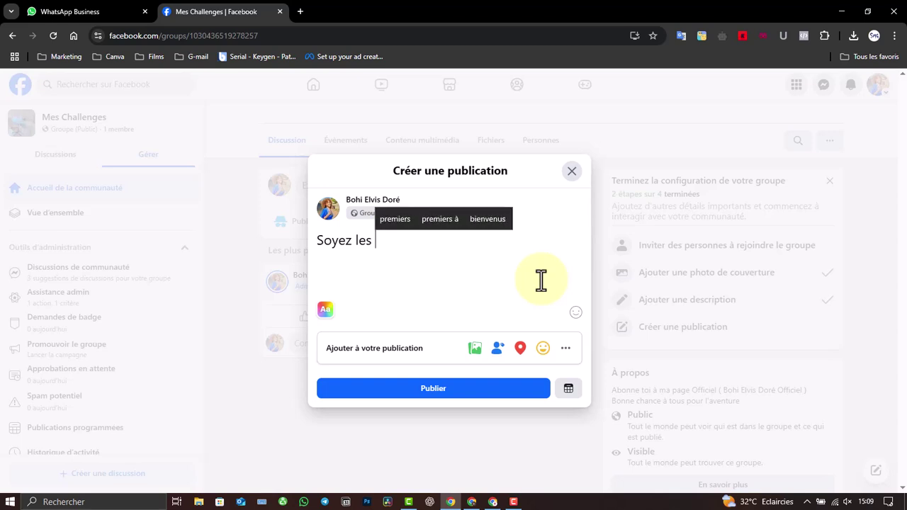
type("biens")
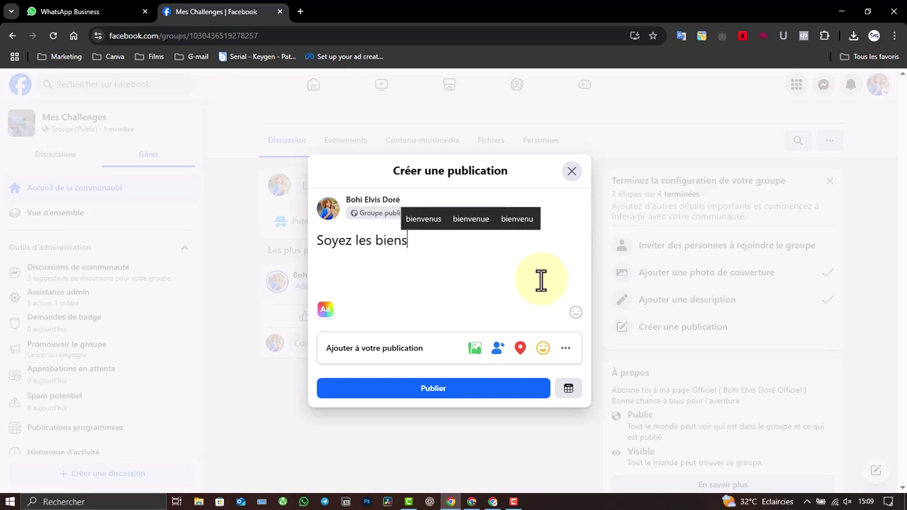
key("BackSpace")
key("BackSpace")
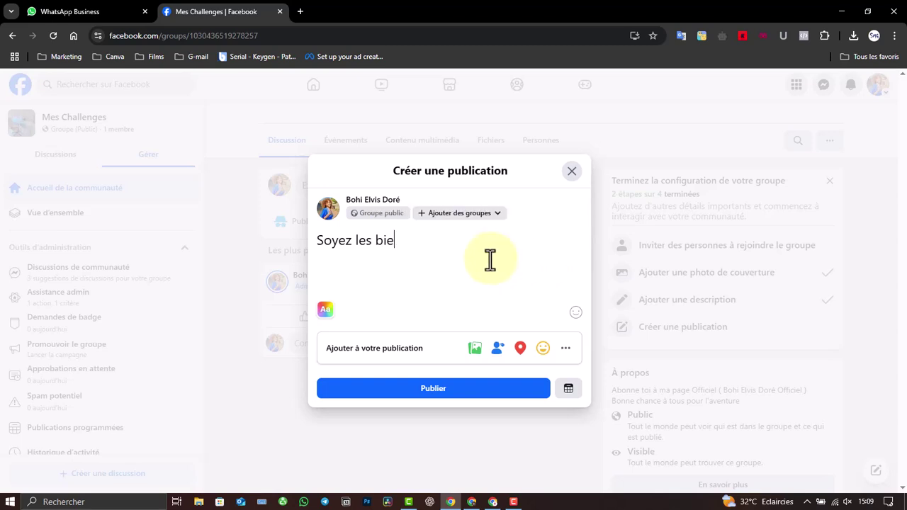
type("n")
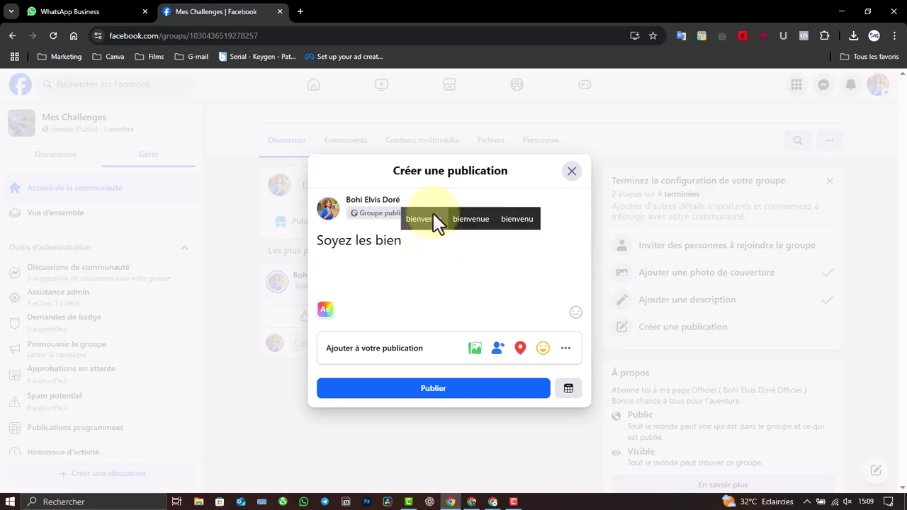
left_click(434, 219)
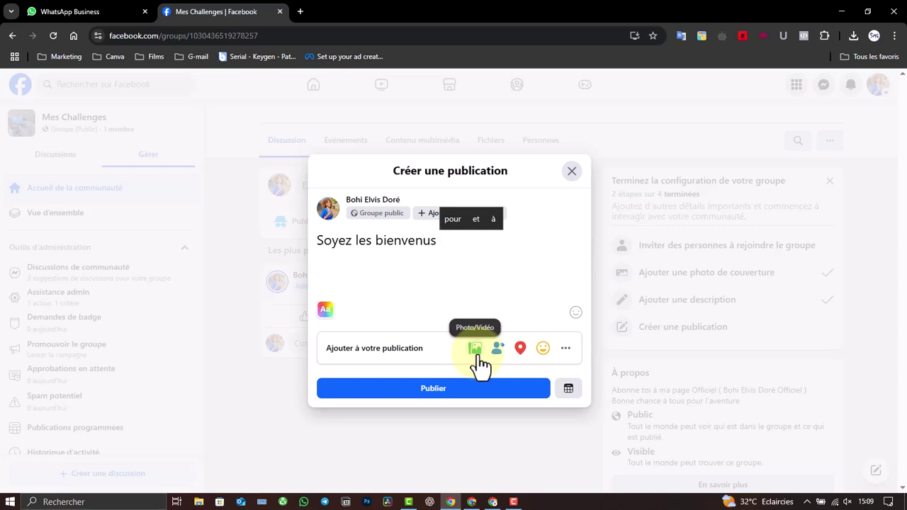
left_click(325, 310)
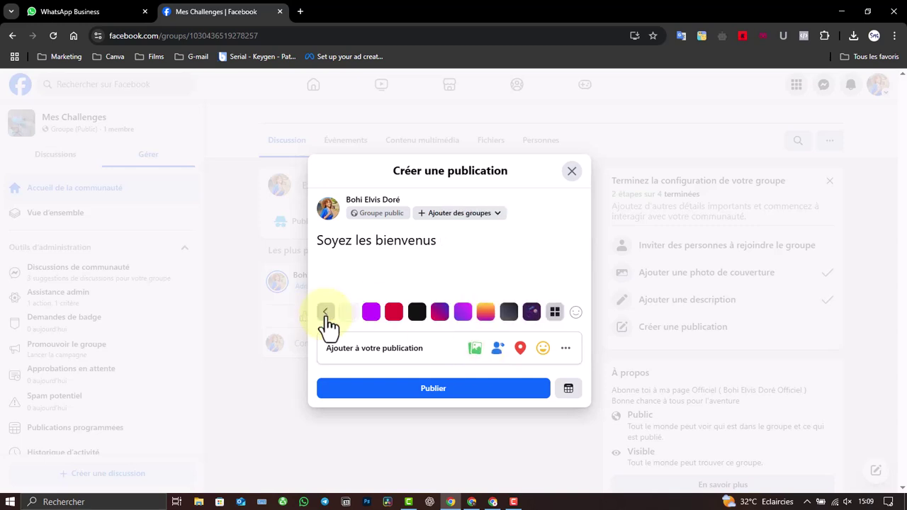
left_click(394, 314)
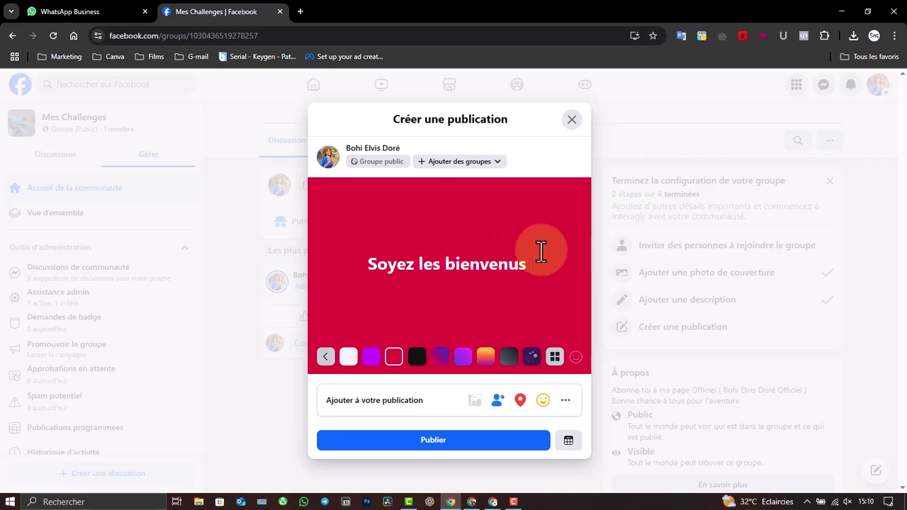
- Extend the post's text with "dans le groupe" and publish it in the group
type("dans")
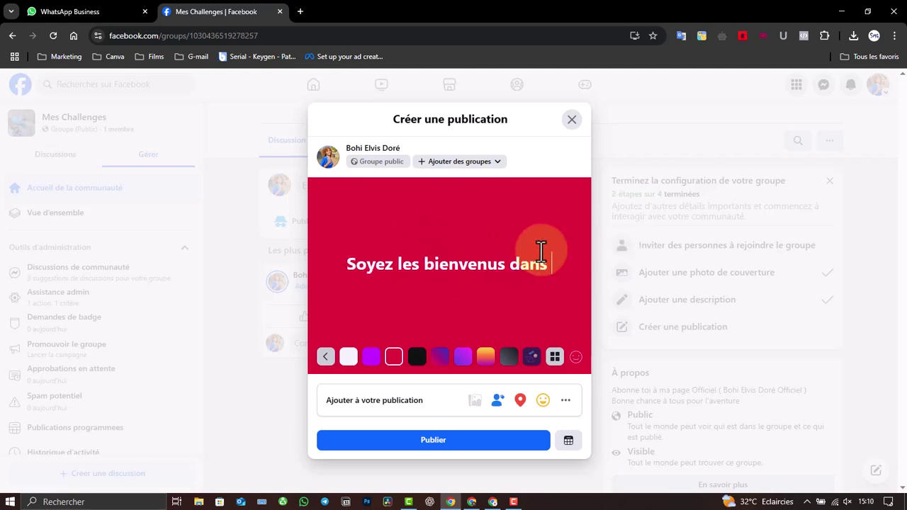
type(" le guo")
key("BackSpace")
key("BackSpace")
type("roupe")
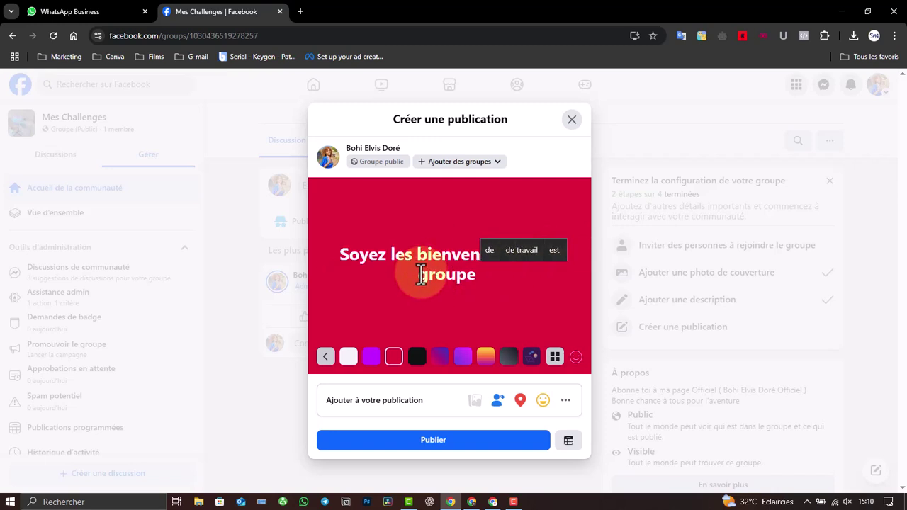
left_click(468, 442)
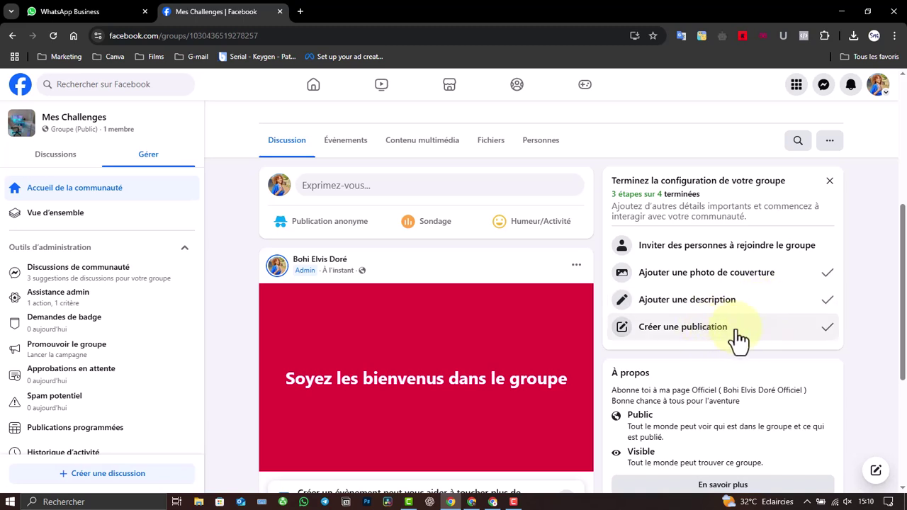
- Like the published welcome post and dismiss the event creation suggestion beneath it
scroll(904, 270, "down", 3)
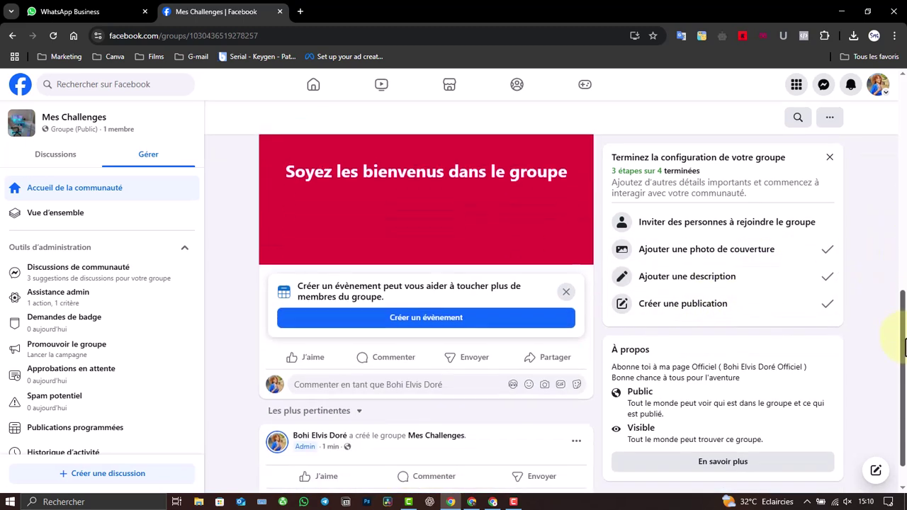
left_click(311, 359)
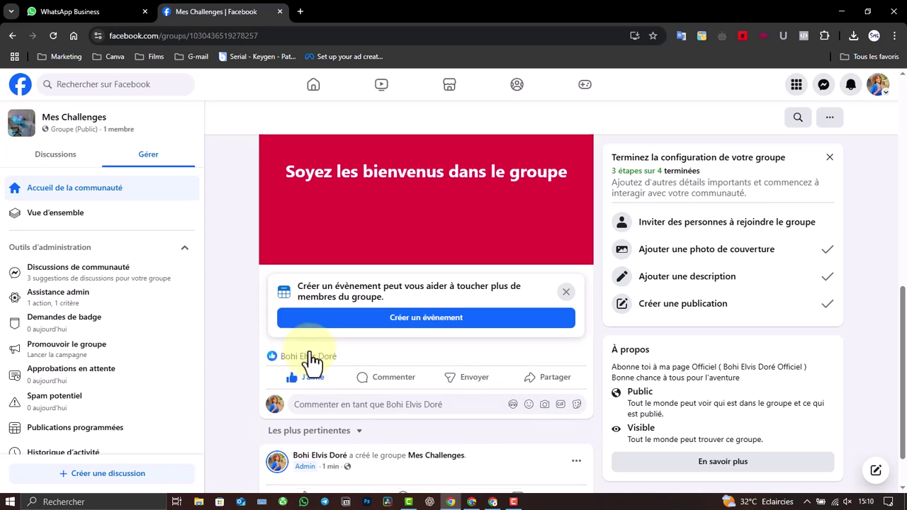
left_click(564, 292)
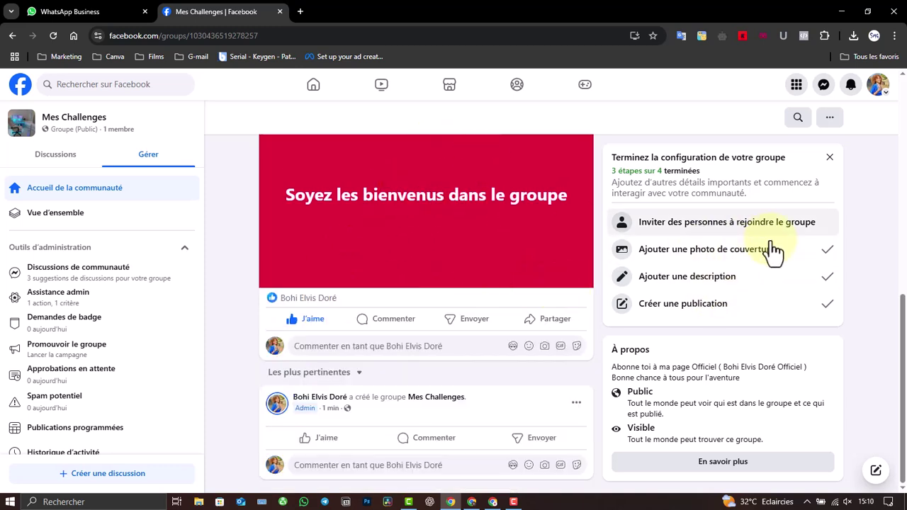
left_click_drag(902, 391, 905, 287)
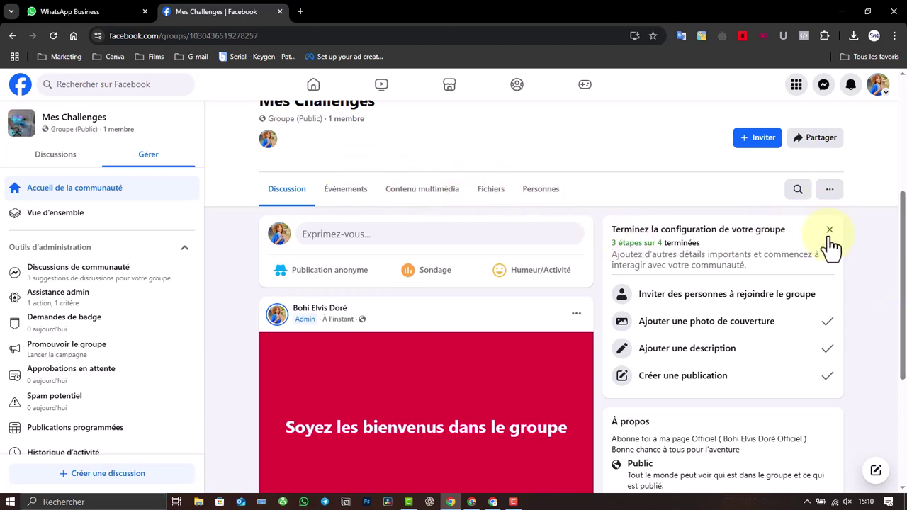
- Start inviting followers to the group and select four consecutive followers further down the suggestions
left_click(785, 287)
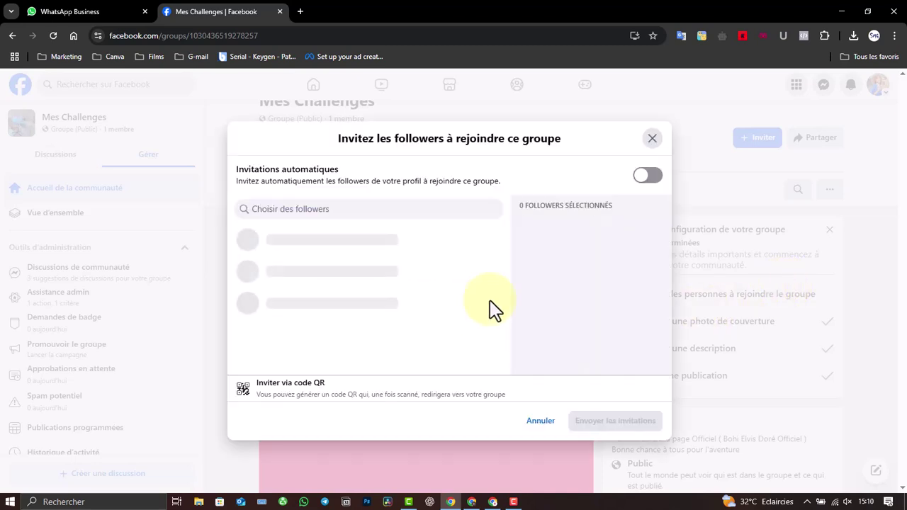
left_click(888, 502)
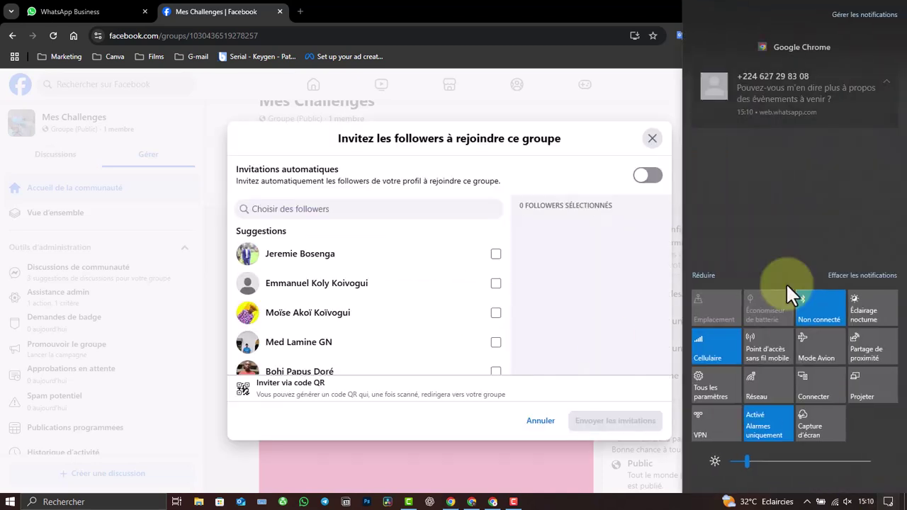
left_click(576, 331)
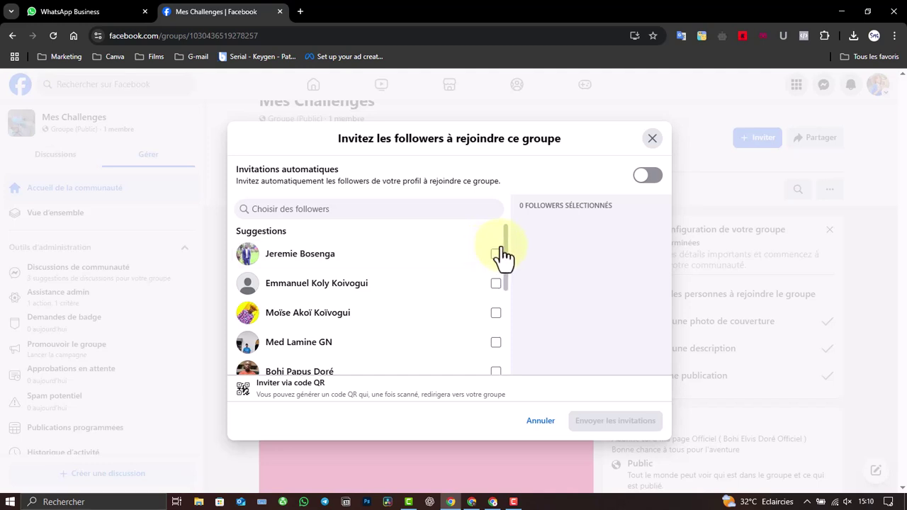
left_click_drag(505, 253, 515, 279)
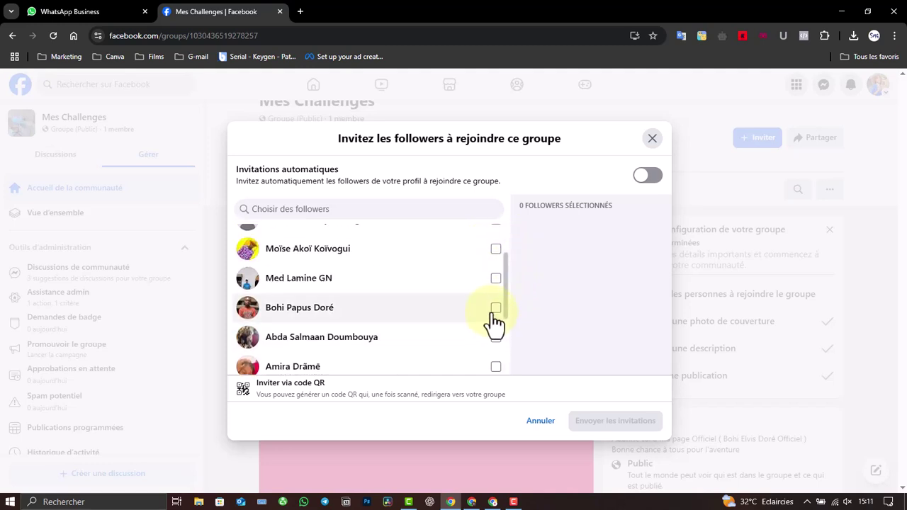
left_click_drag(507, 288, 506, 378)
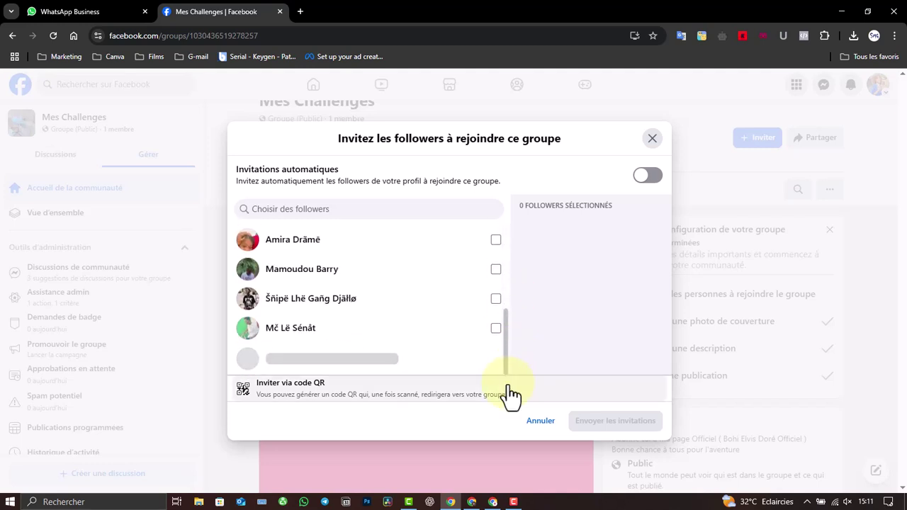
left_click(496, 270)
left_click(496, 299)
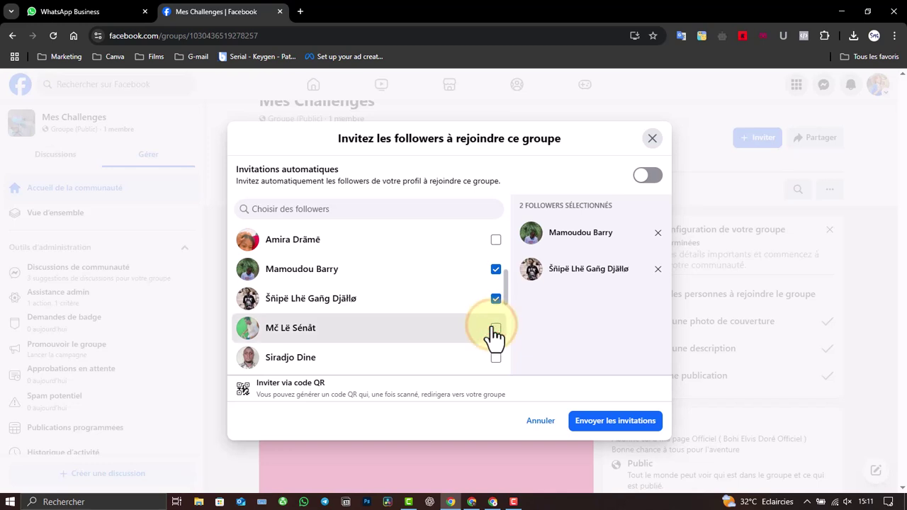
left_click(496, 328)
left_click(496, 358)
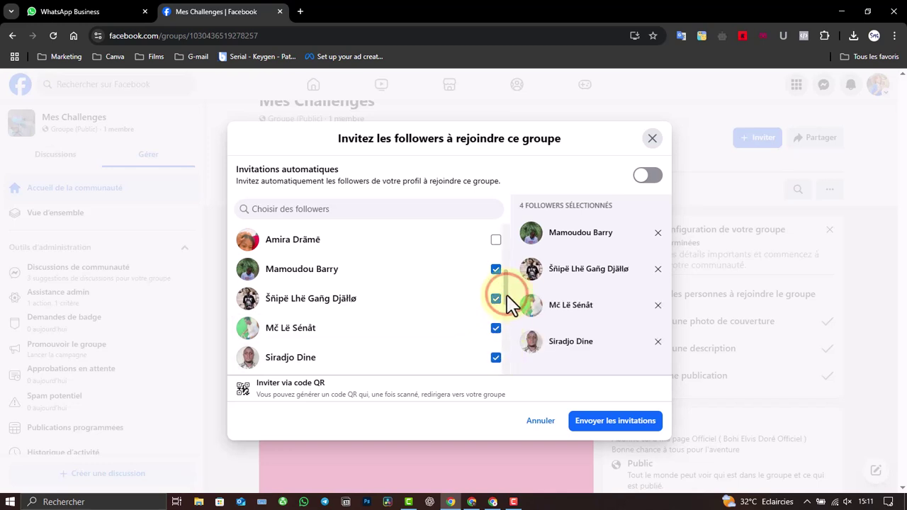
- Add the next two suggested followers to the selection and send the group invitations
left_click_drag(509, 301, 511, 322)
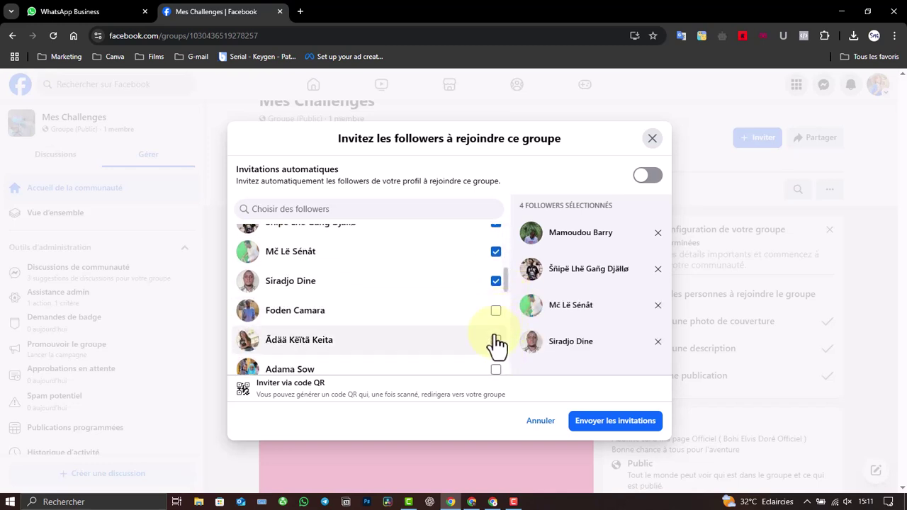
left_click(495, 312)
left_click(495, 340)
left_click(608, 422)
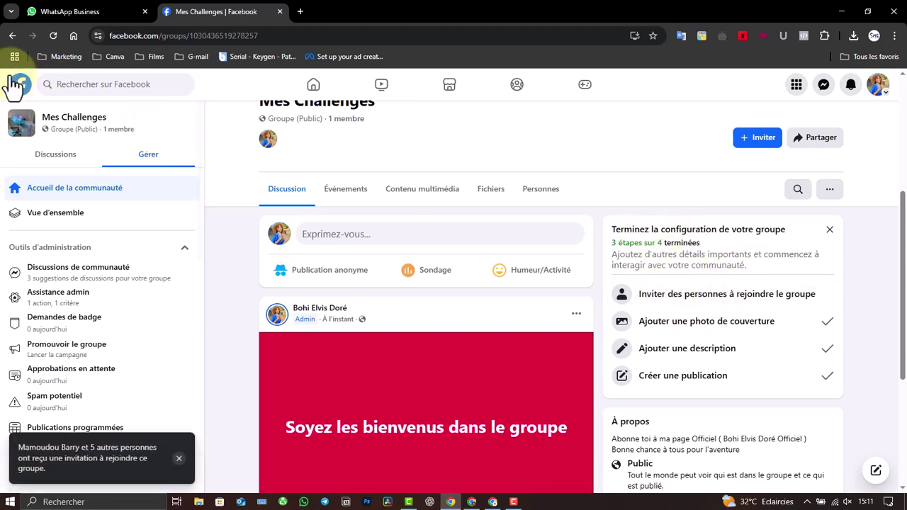
- Reload the group page and look at the options available for the cover photo post
right_click(242, 224)
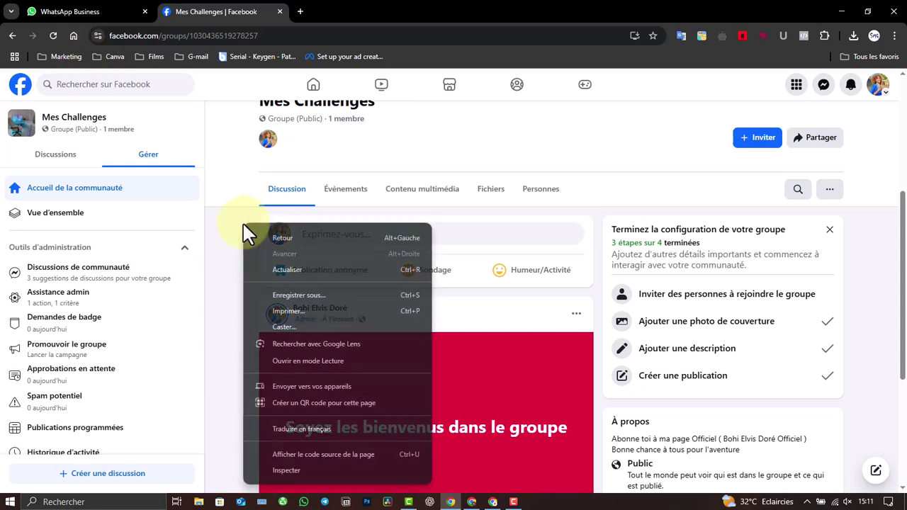
left_click(262, 271)
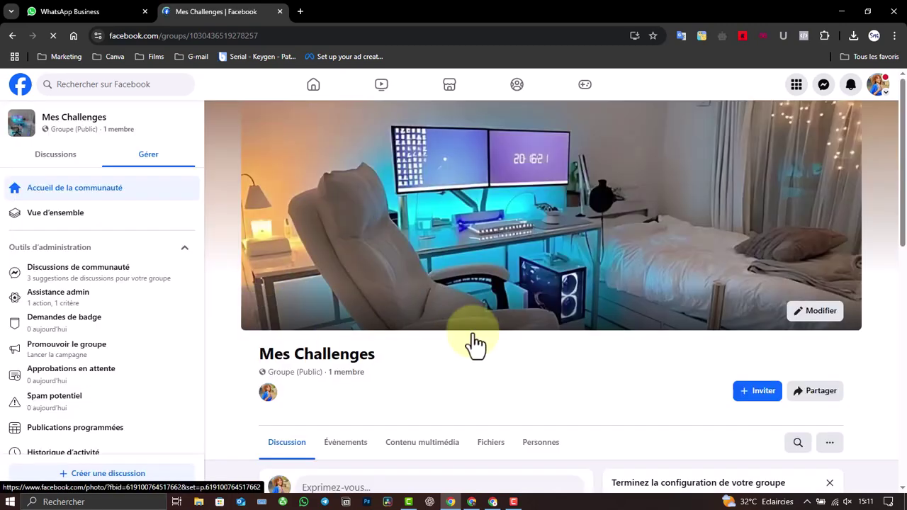
scroll(901, 177, "down", 4)
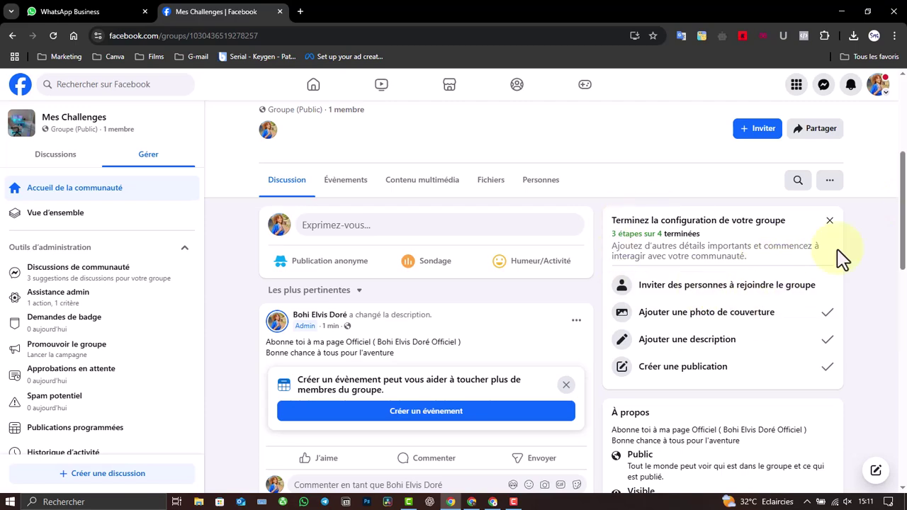
left_click_drag(903, 200, 897, 279)
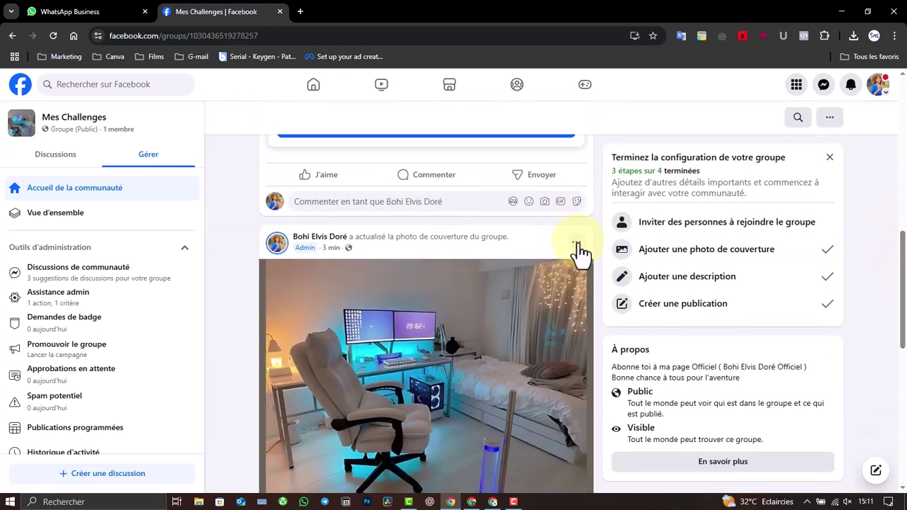
left_click(576, 242)
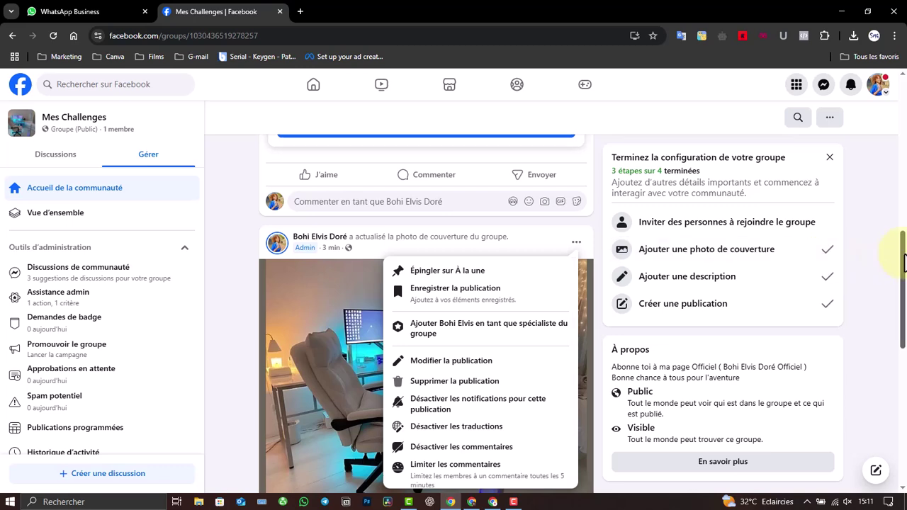
left_click_drag(904, 259, 904, 248)
- Dismiss the group setup checklist and the event creation suggestion under the description post
left_click(830, 157)
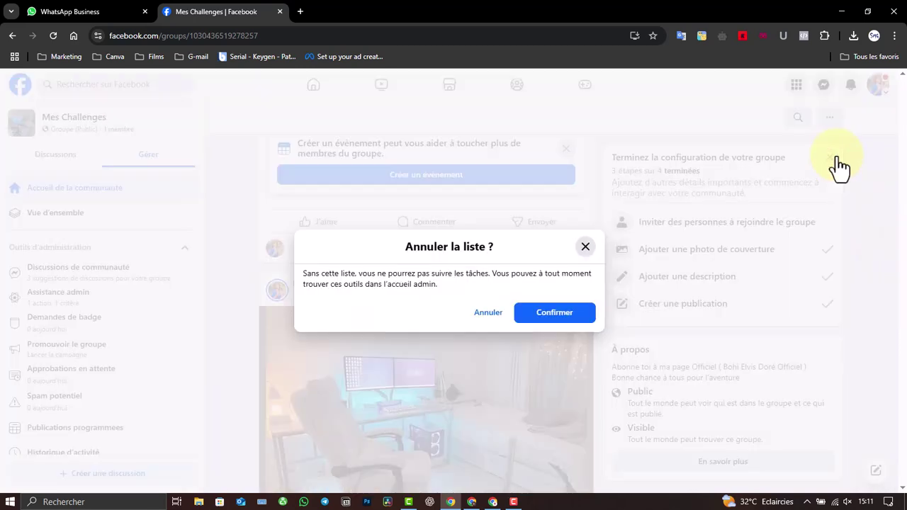
left_click(568, 314)
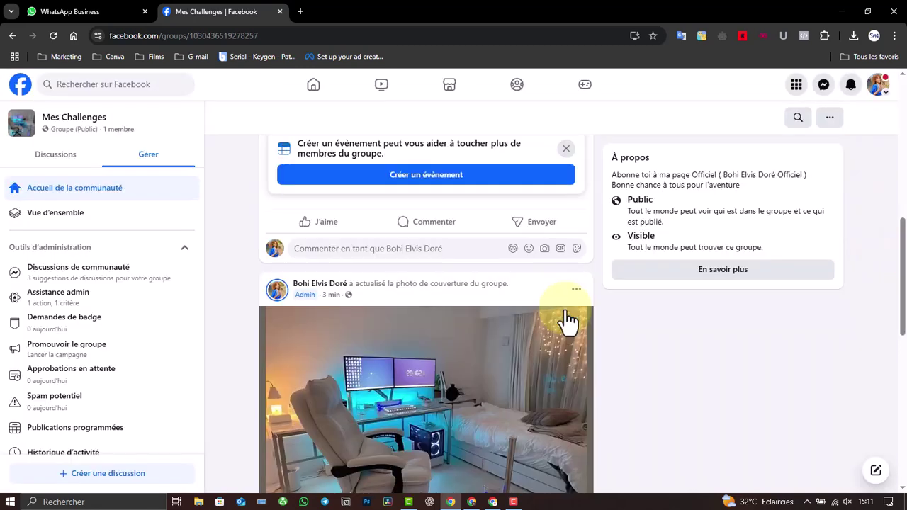
left_click(567, 157)
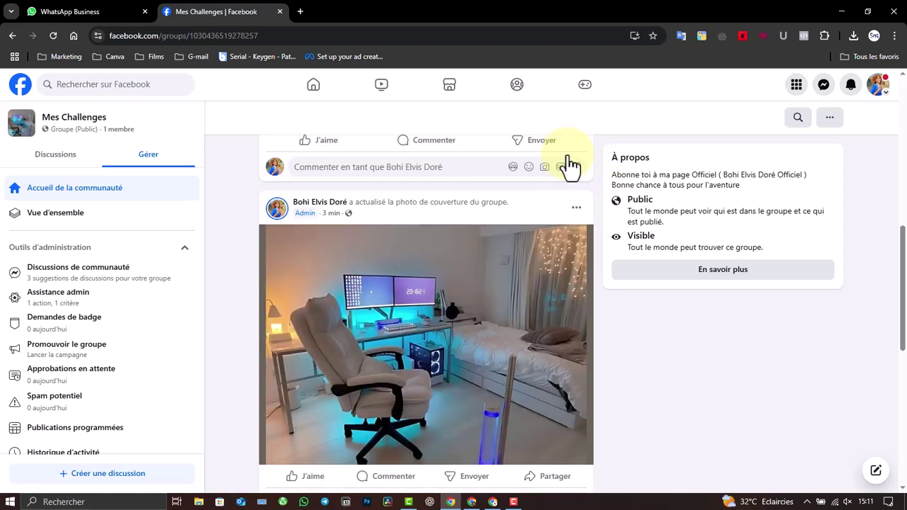
- Open the group's settings (Paramètres du groupe) from its management tools
left_click_drag(904, 262, 901, 135)
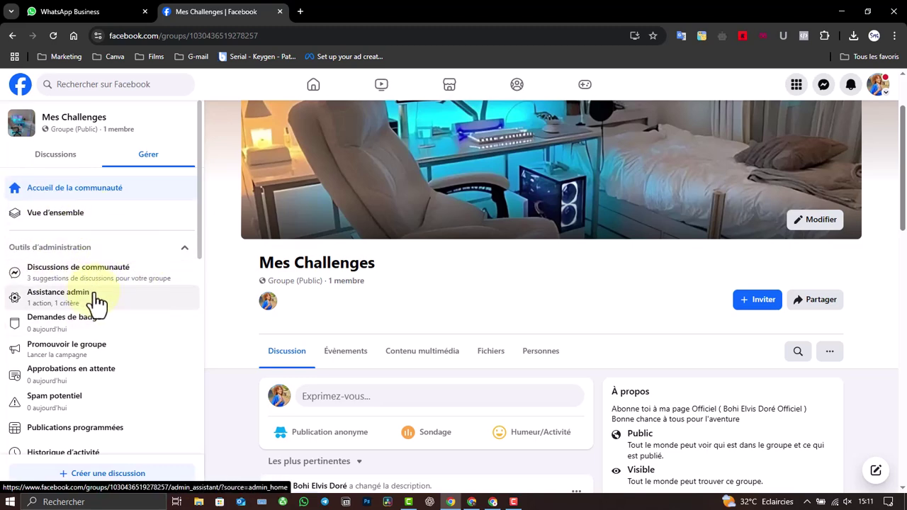
left_click_drag(202, 203, 214, 358)
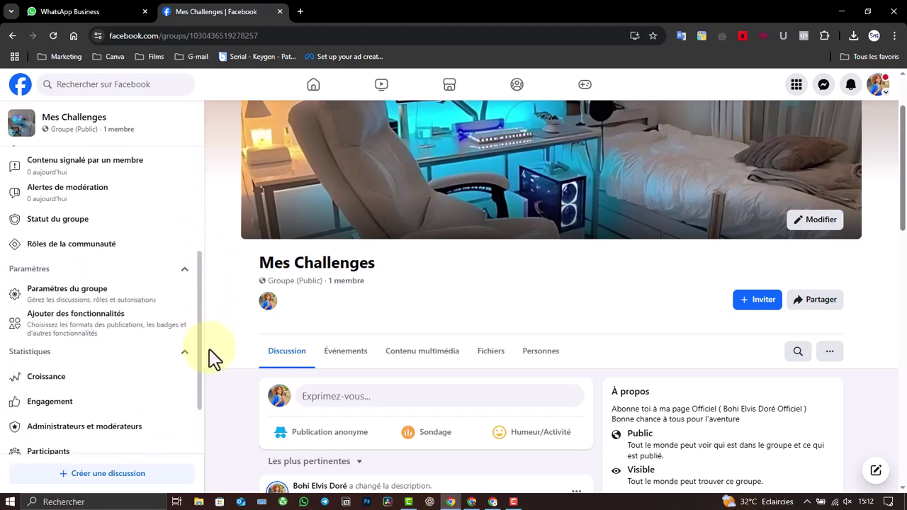
left_click(81, 290)
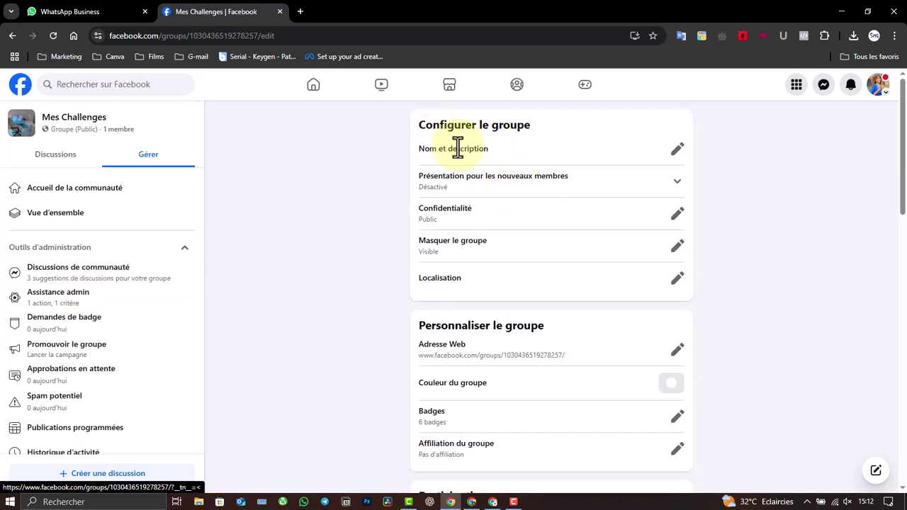
- Review the group's name and description fields and its new-member introduction setting without changing them
left_click(681, 153)
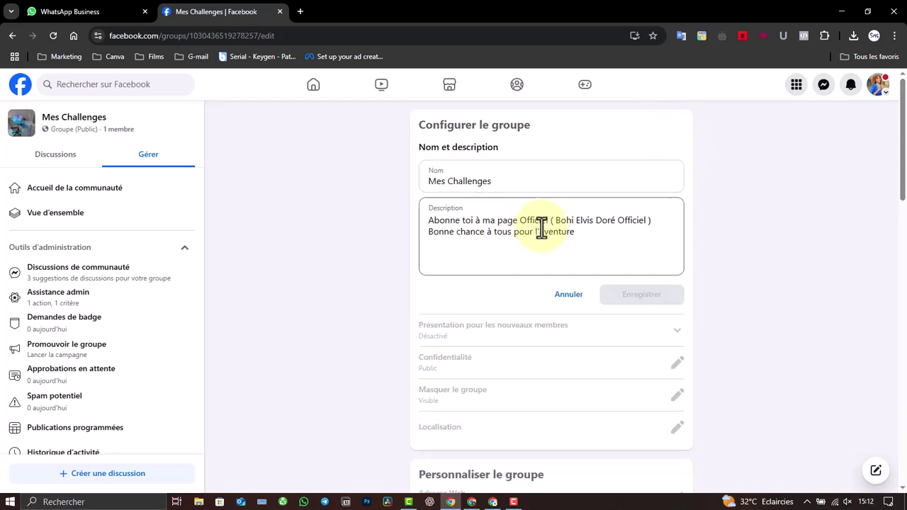
left_click(574, 296)
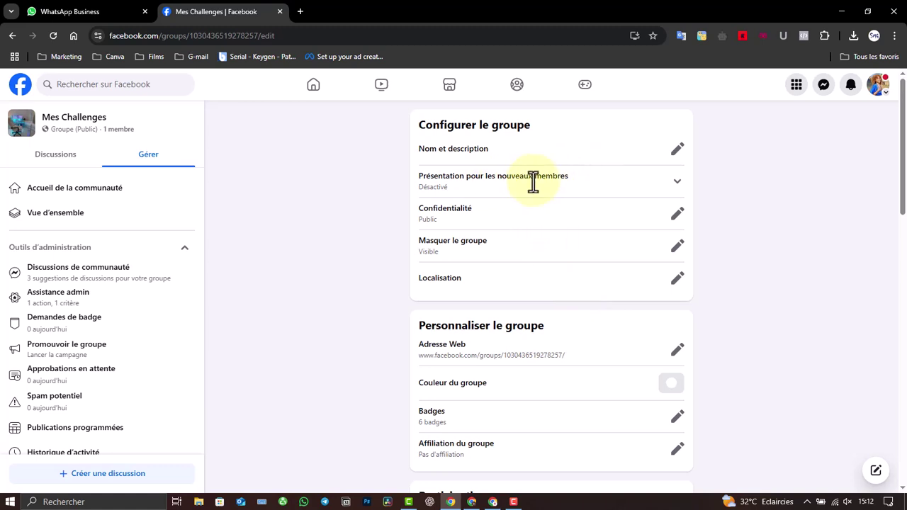
left_click(677, 186)
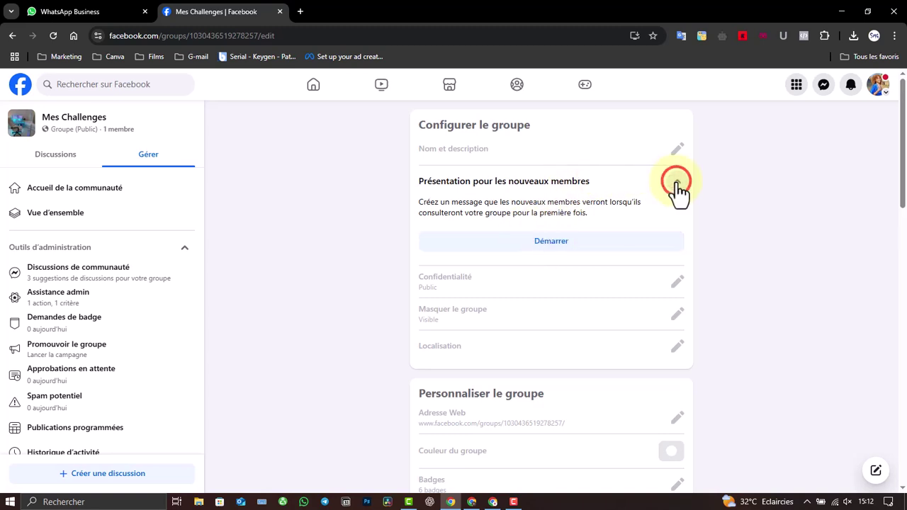
left_click(677, 186)
- Review the group's privacy options (Public and Privé) and leave them without changing anything
left_click(677, 215)
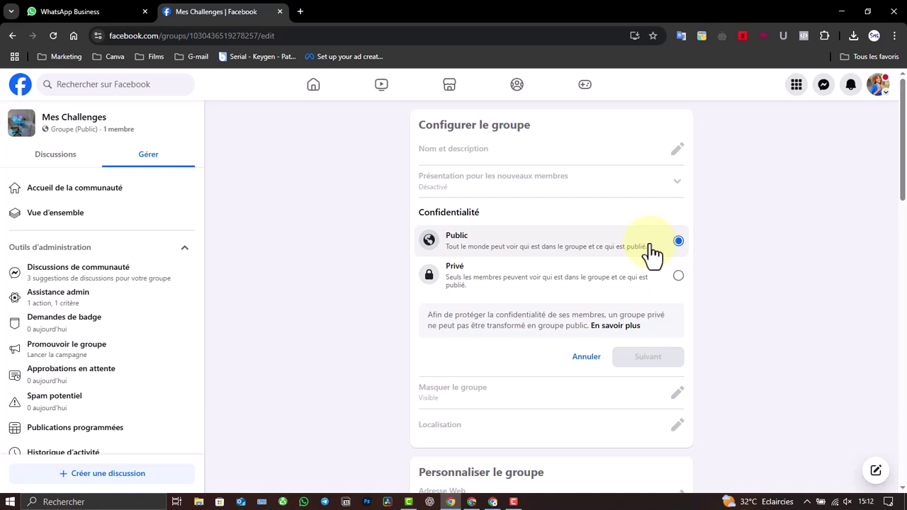
left_click(587, 360)
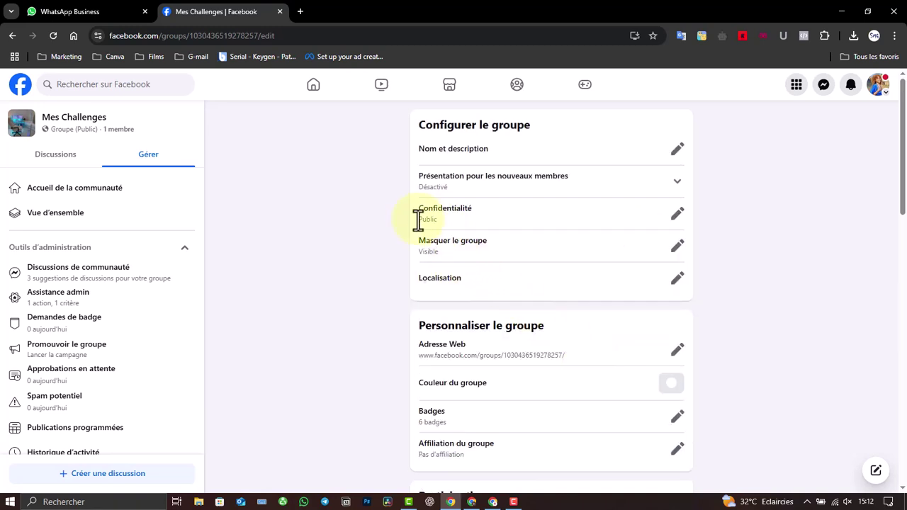
left_click_drag(446, 226, 416, 219)
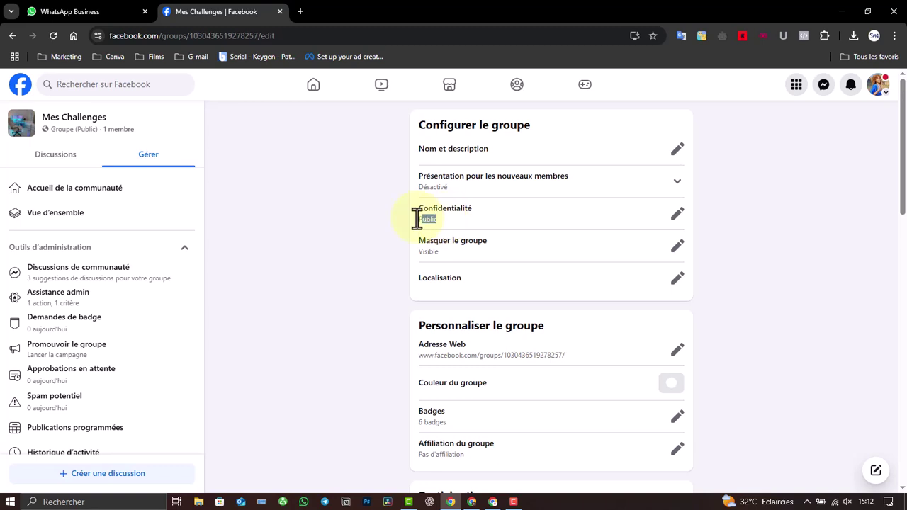
left_click(457, 226)
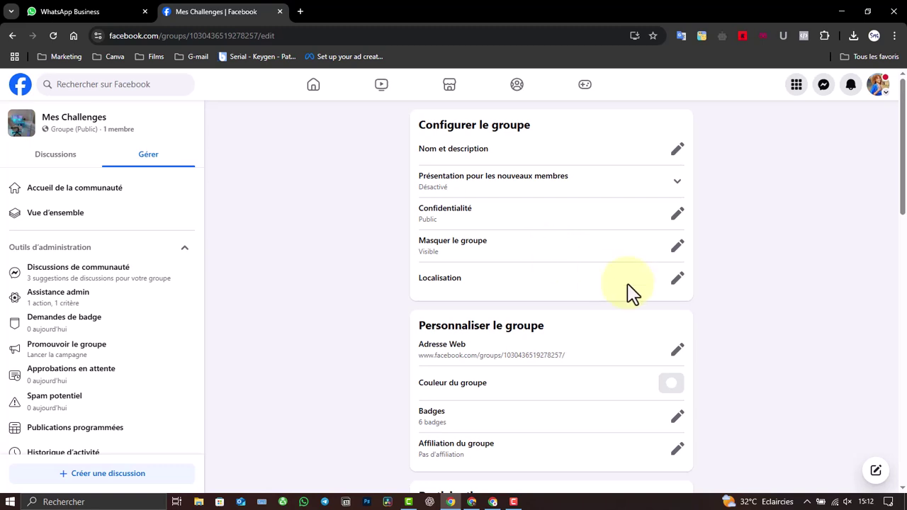
- Examine the group's location and custom web address settings, cancelling each one without entering a value
left_click(676, 279)
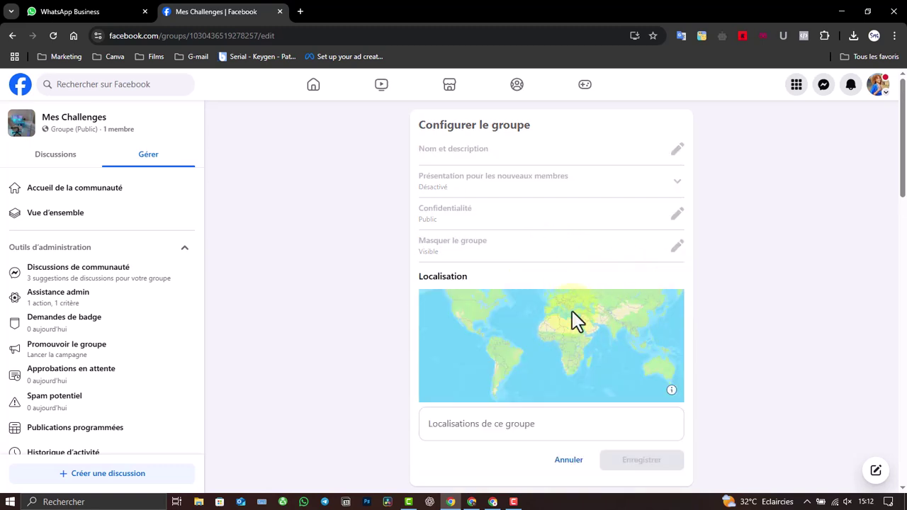
left_click(505, 430)
left_click(569, 466)
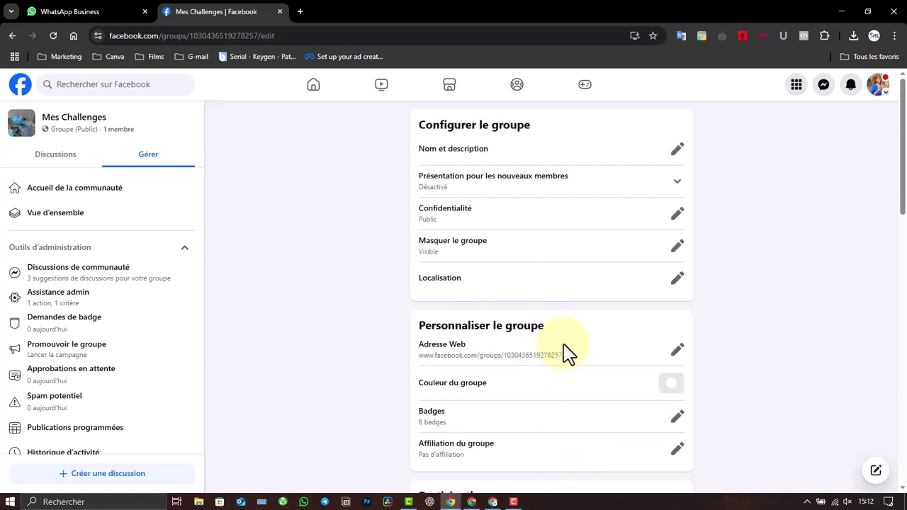
left_click_drag(898, 177, 899, 213)
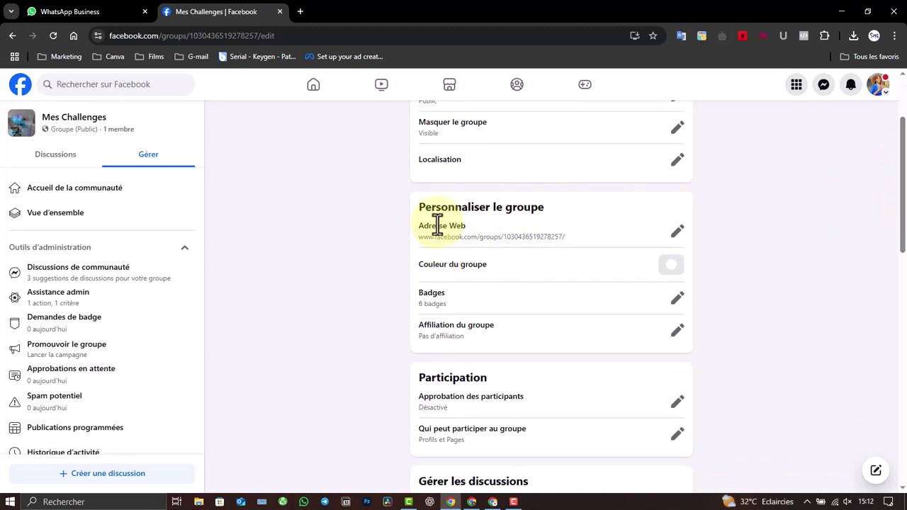
left_click(680, 231)
left_click(514, 265)
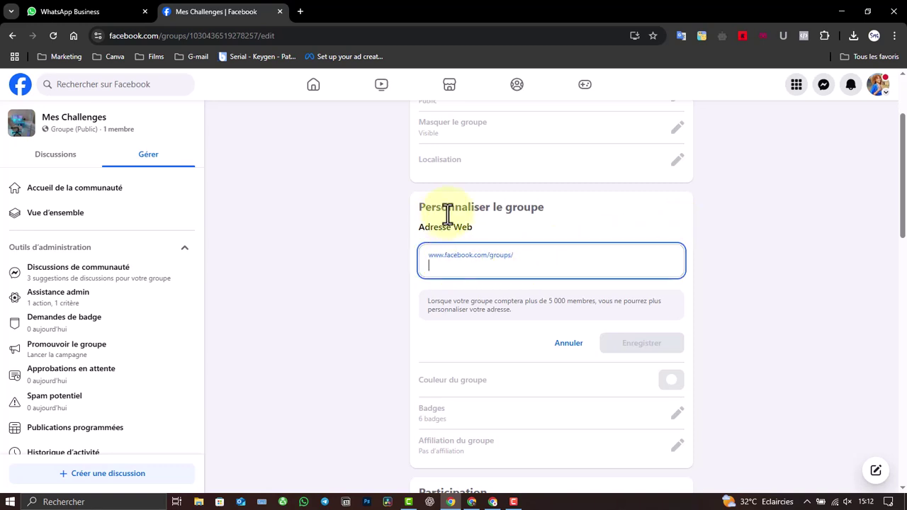
left_click(561, 346)
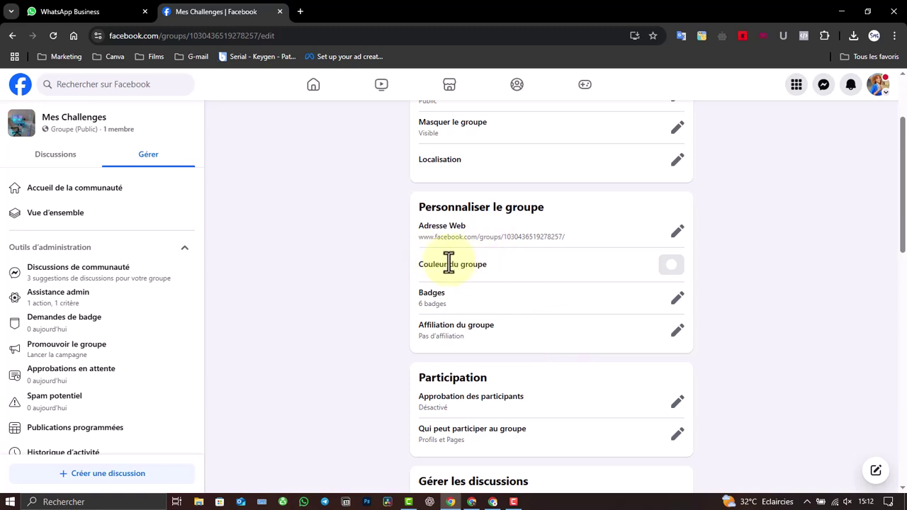
- Set the group's main colour to light blue and save the colour
left_click(673, 274)
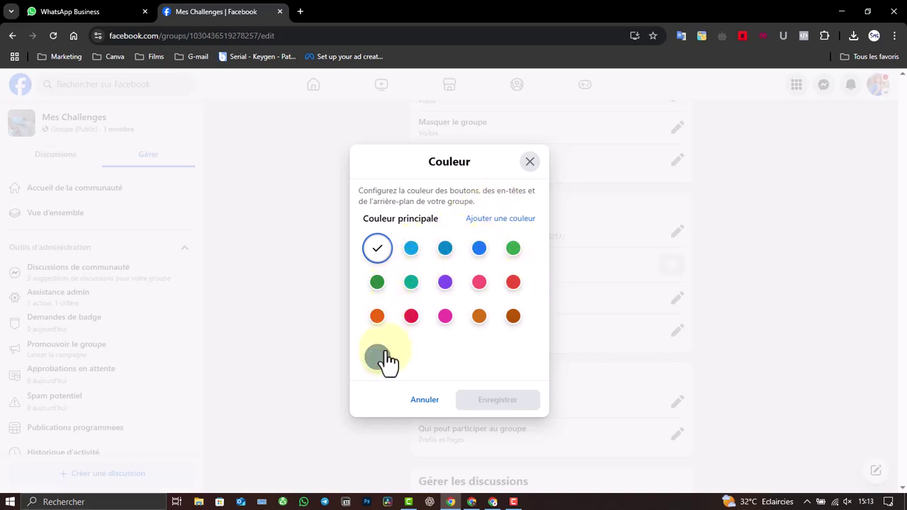
left_click(412, 249)
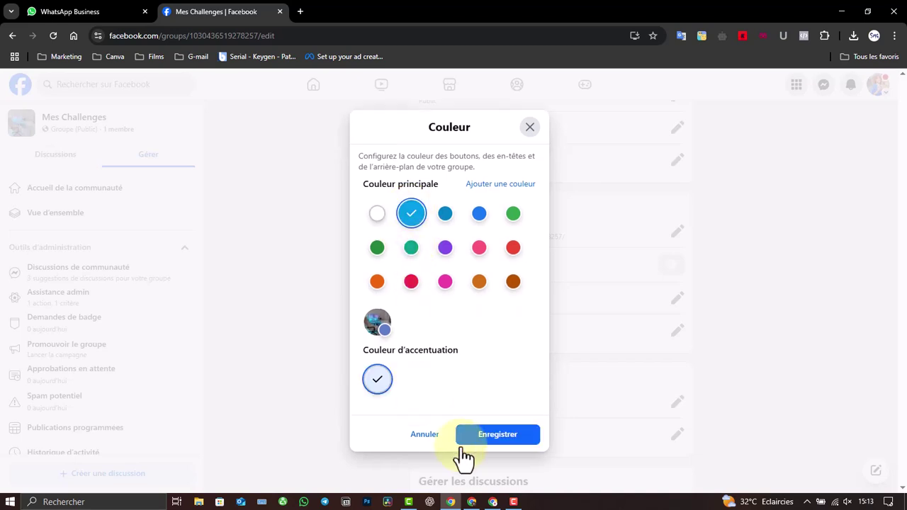
left_click(503, 435)
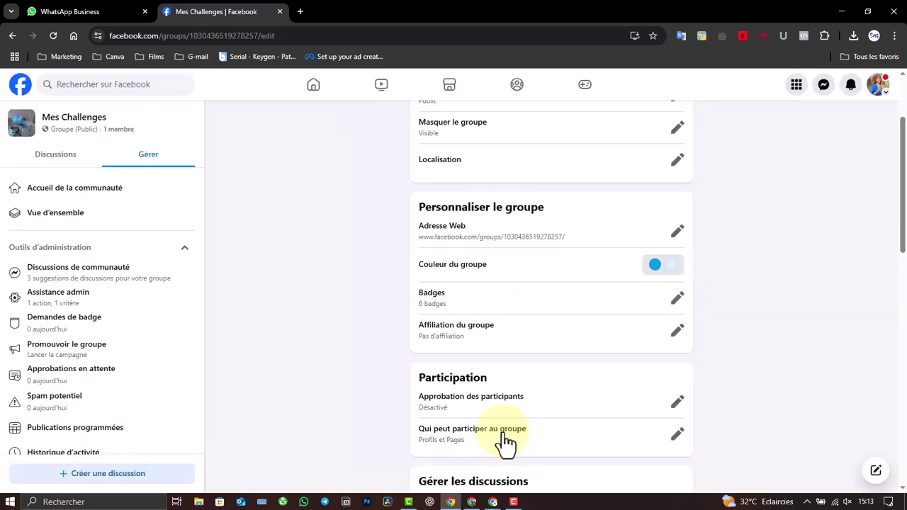
- Review the group's colour choices and member badge options, closing both without changing anything
left_click(663, 265)
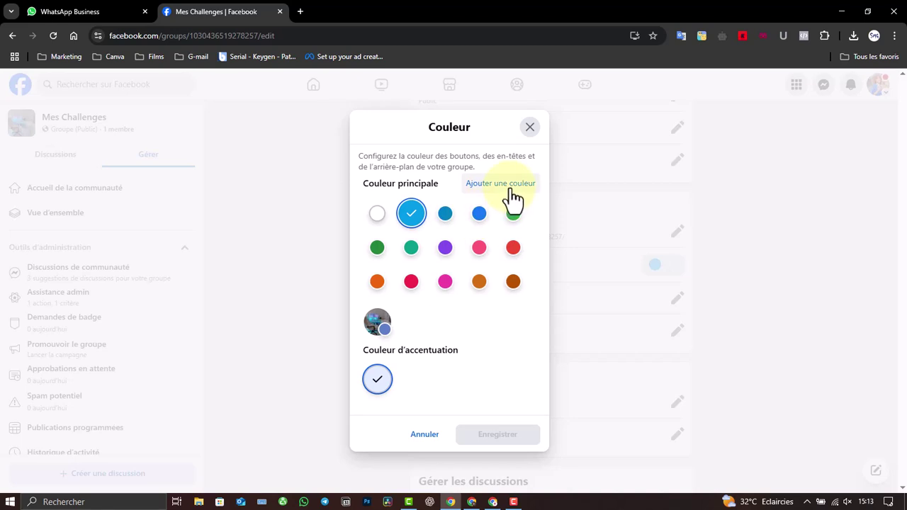
left_click(530, 128)
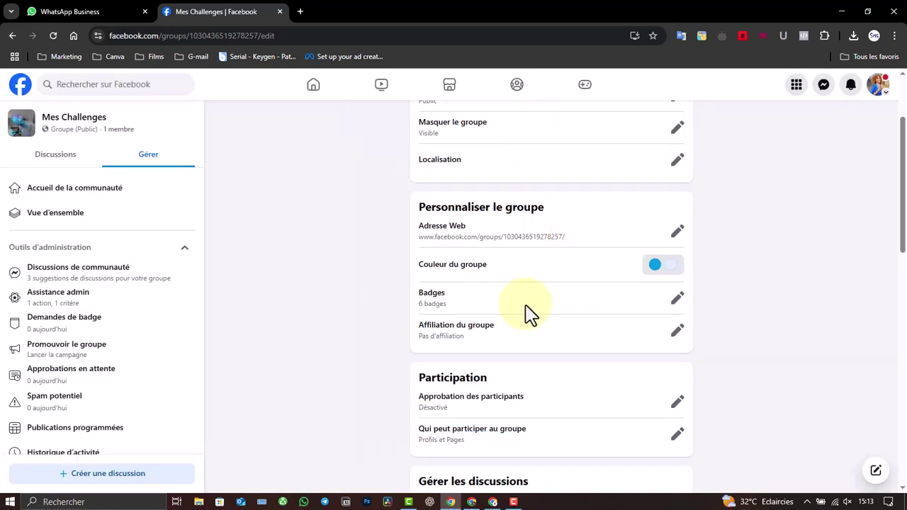
left_click(678, 300)
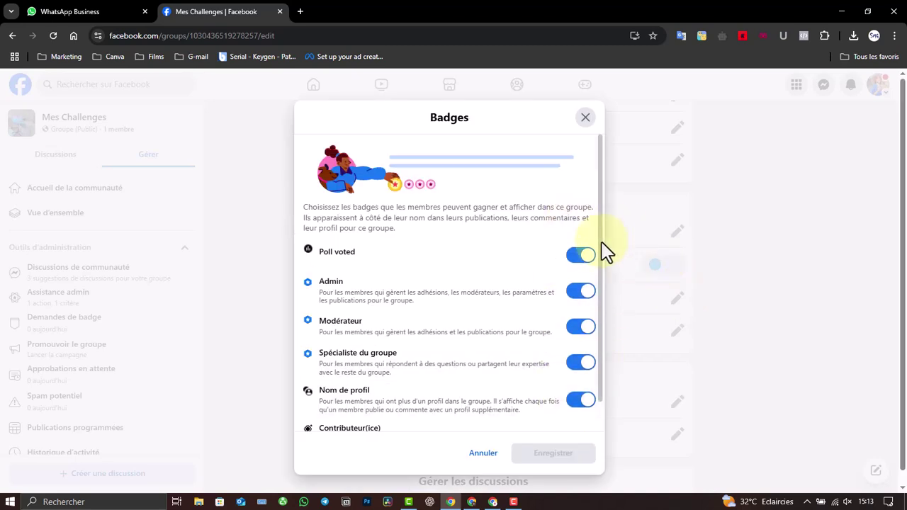
scroll(608, 262, "down", 1)
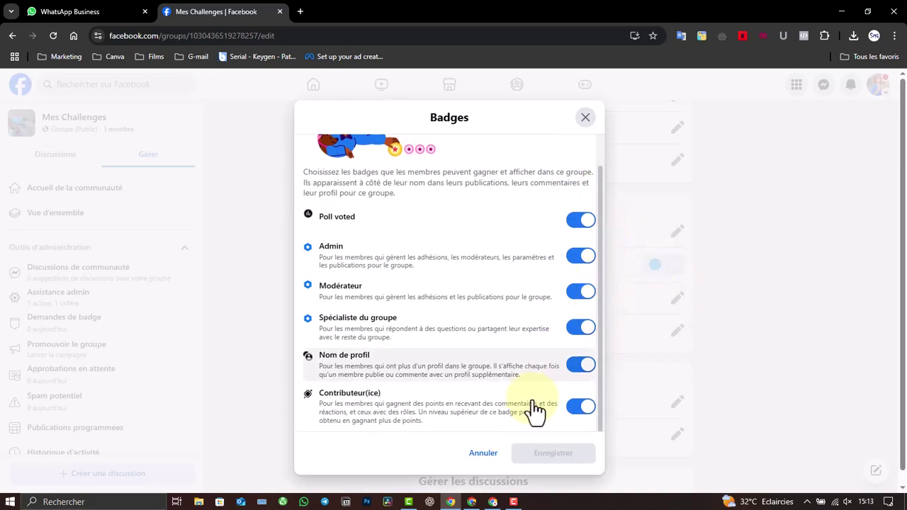
left_click(588, 119)
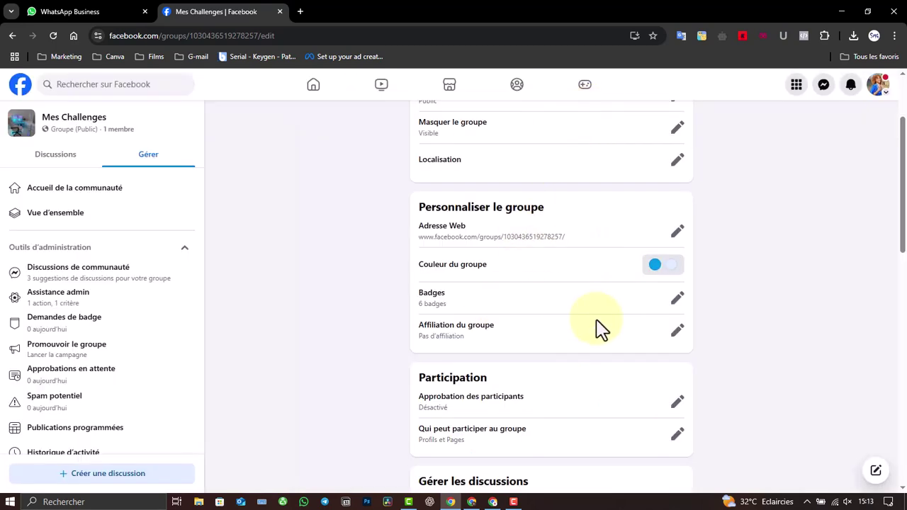
- Try turning on the group affiliation, turn it off again and close the setting without saving
left_click(678, 331)
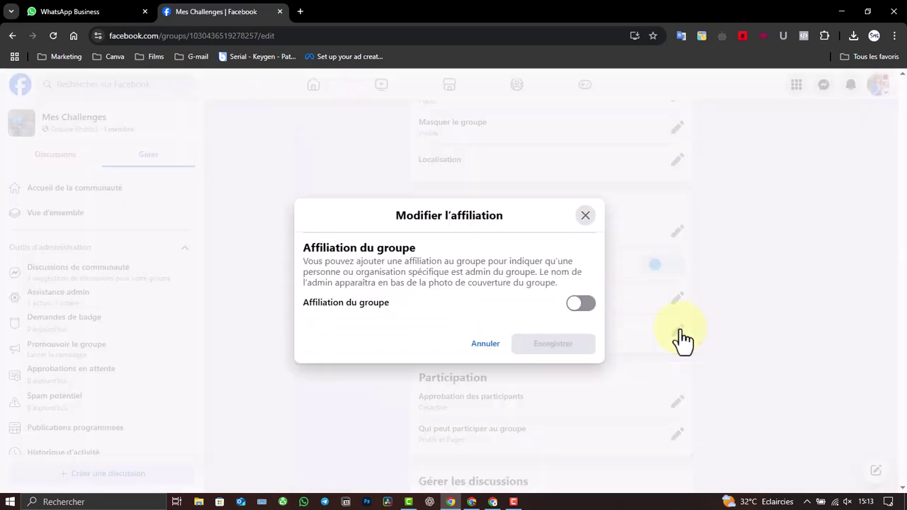
left_click(581, 303)
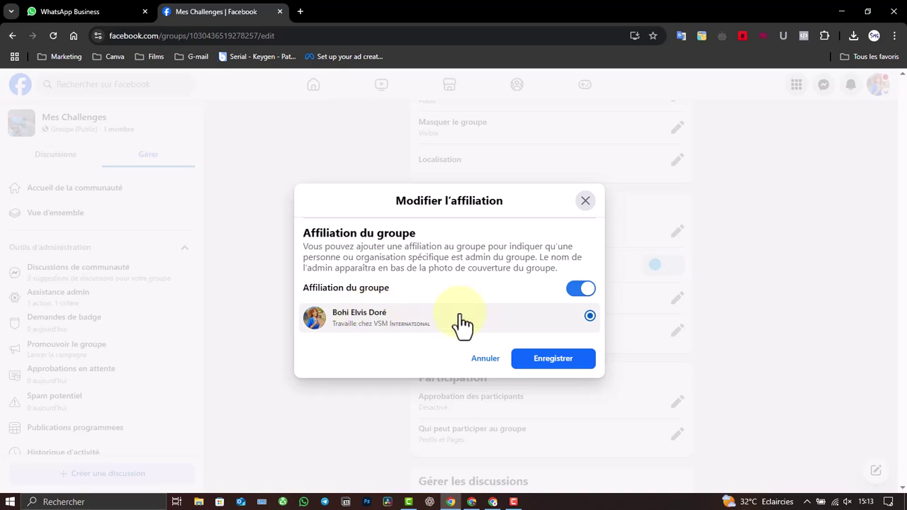
left_click(585, 292)
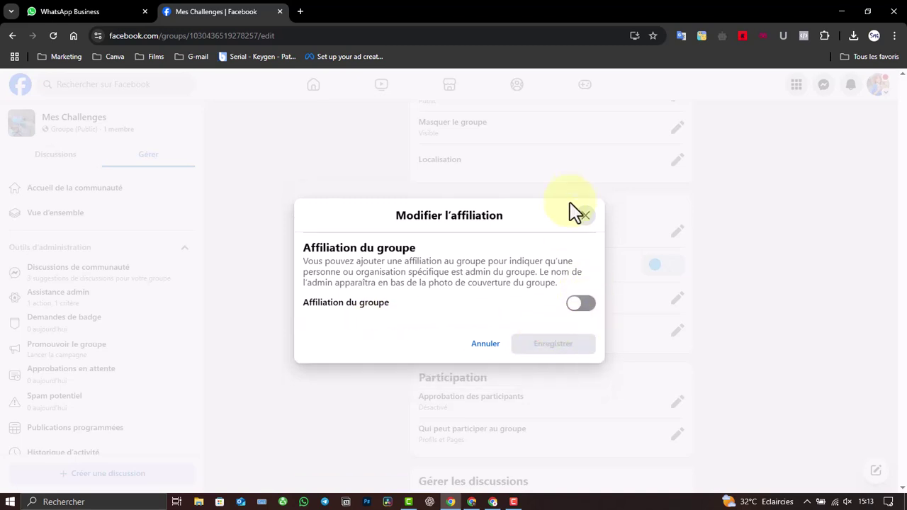
left_click(584, 216)
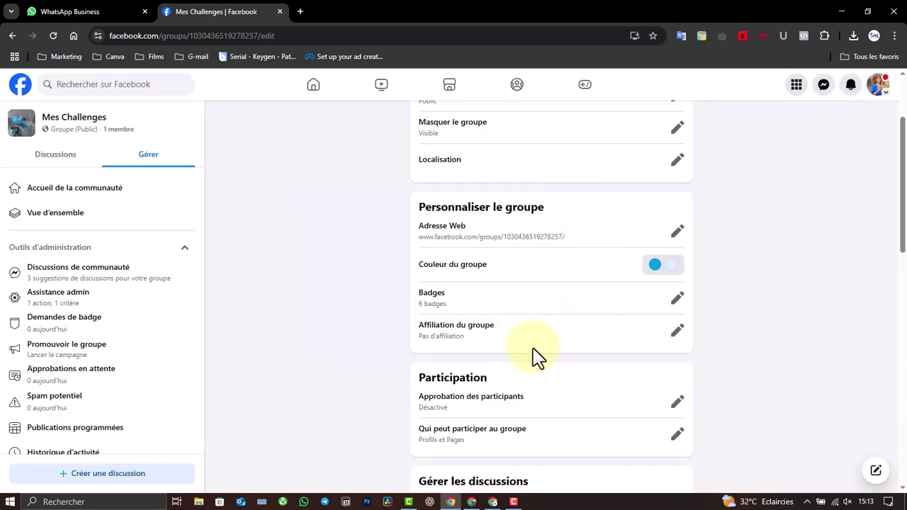
- Activate and save participant approval, and review who can participate in the group without changing that setting
scroll(898, 249, "down", 2)
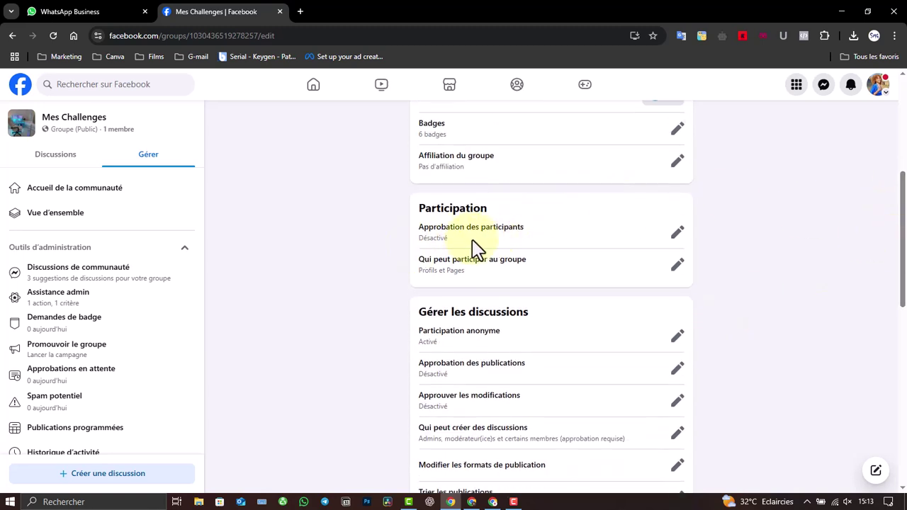
left_click(678, 233)
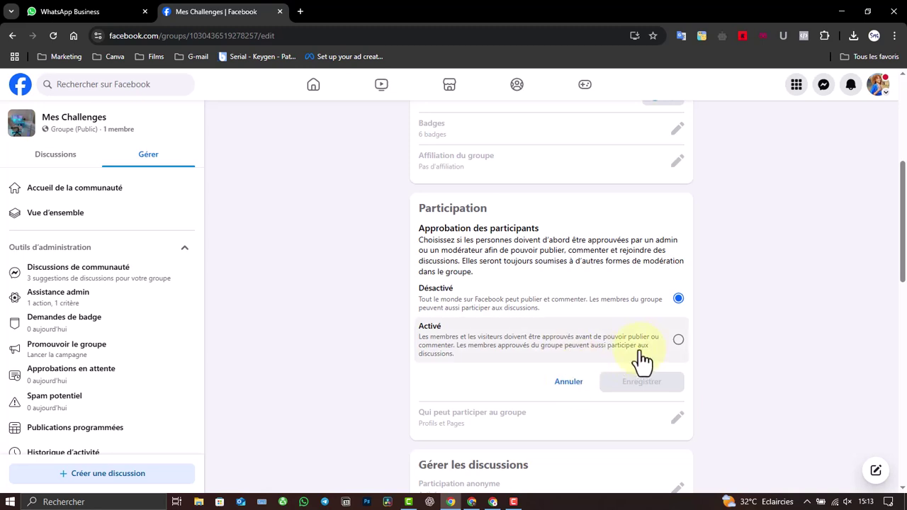
left_click(666, 356)
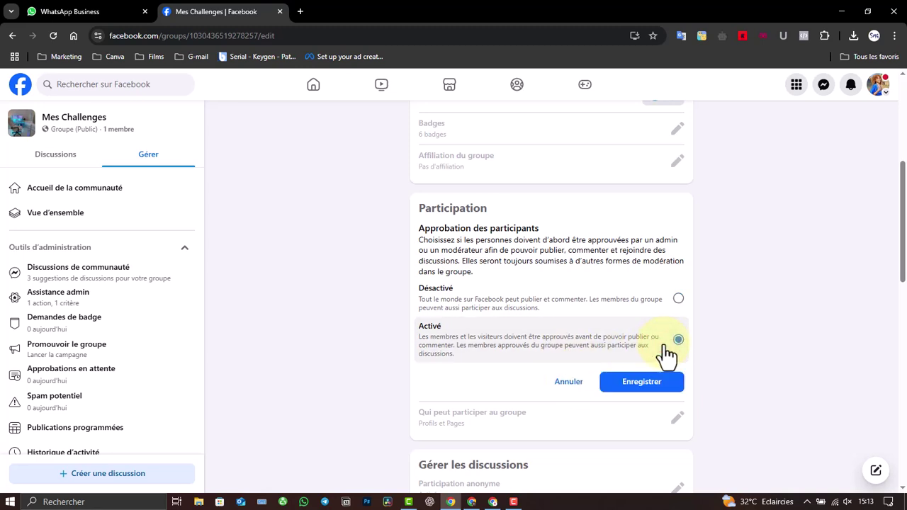
left_click(635, 387)
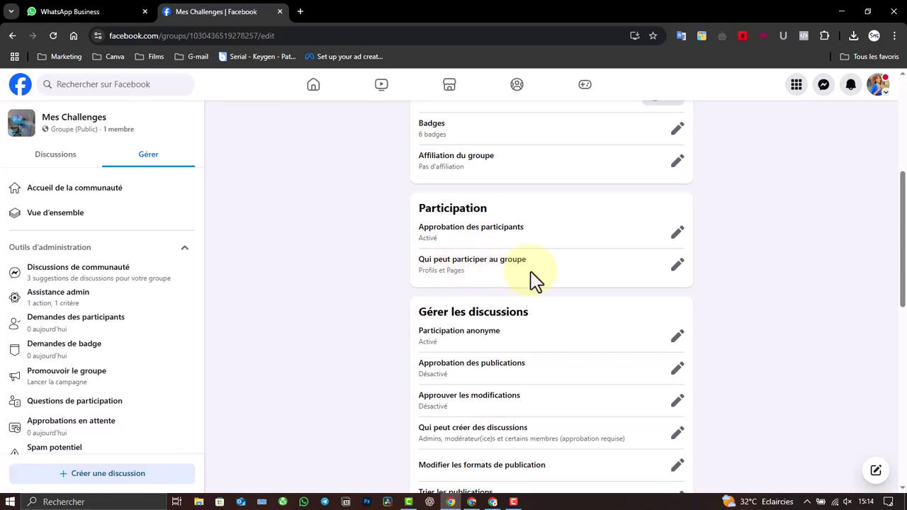
left_click(678, 264)
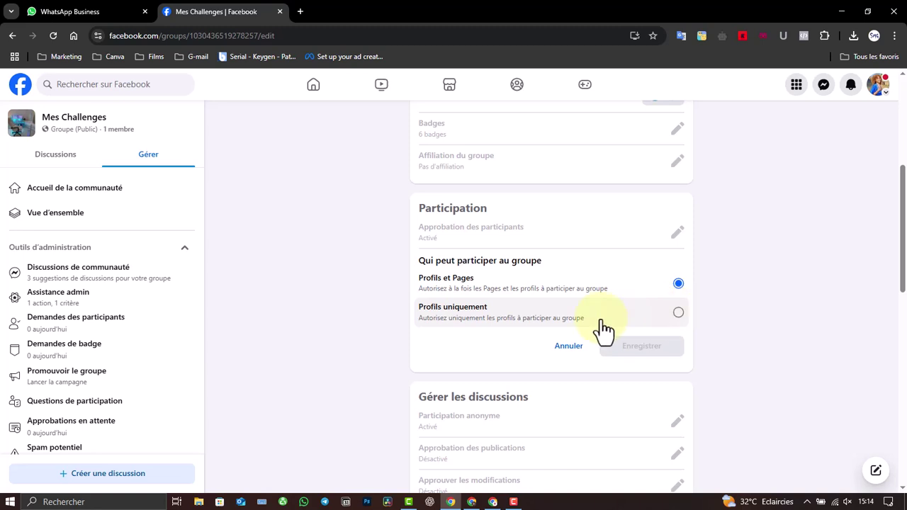
left_click(568, 346)
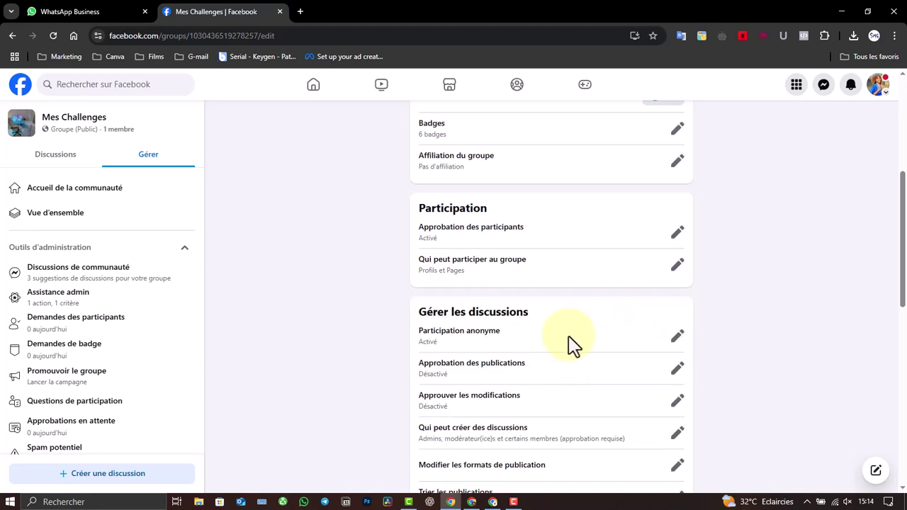
- Set anonymous participation to Désactivé and save the setting
left_click(679, 337)
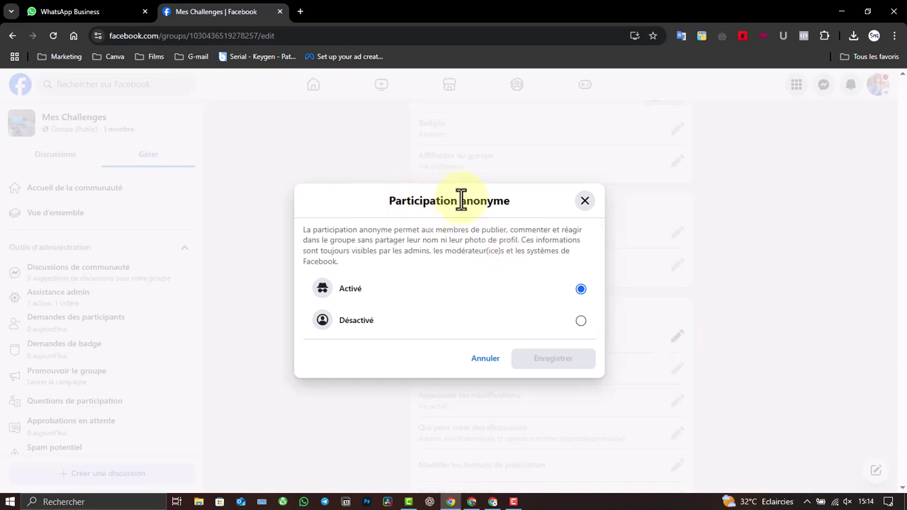
left_click(581, 321)
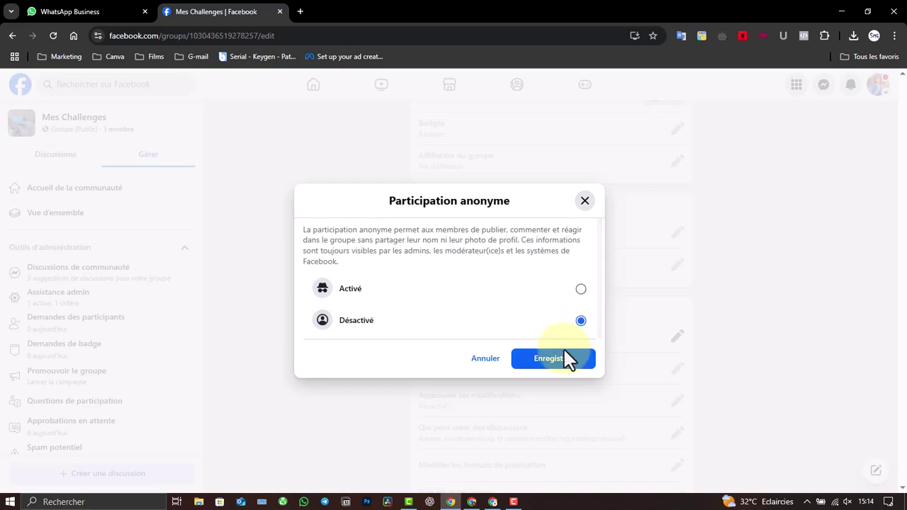
left_click(569, 360)
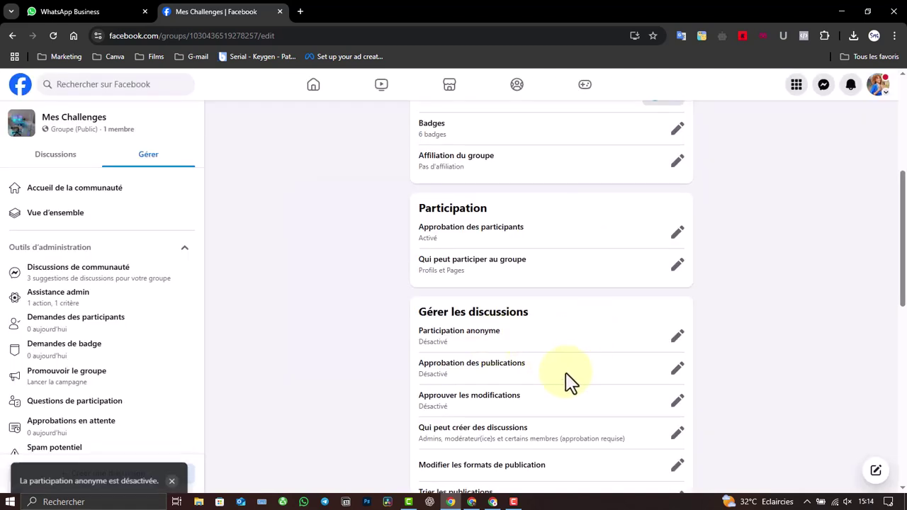
- Set publication approval to "Toutes les publications", save it and close the setting
left_click(677, 370)
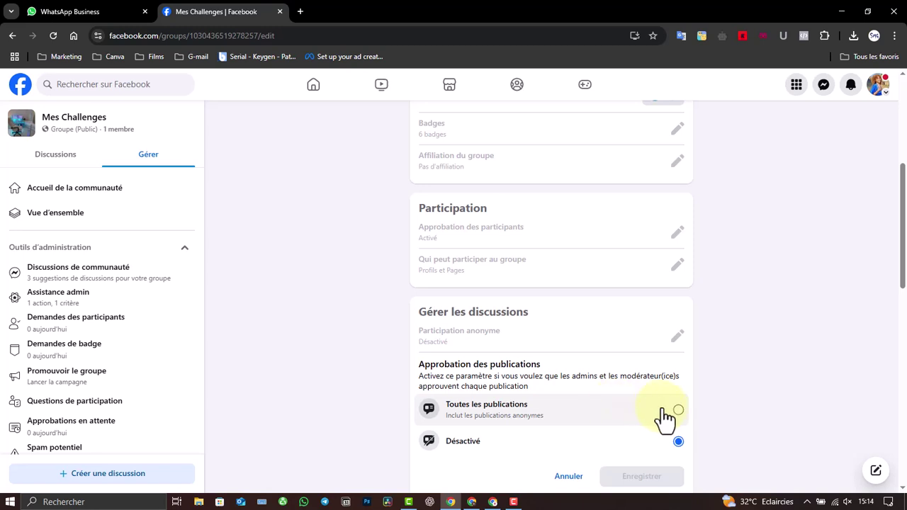
left_click(666, 418)
left_click_drag(901, 230, 899, 283)
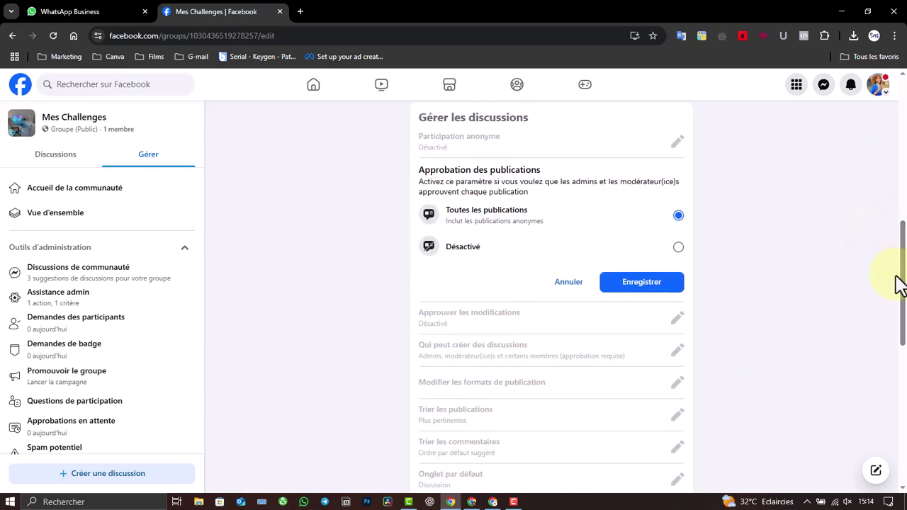
left_click(665, 286)
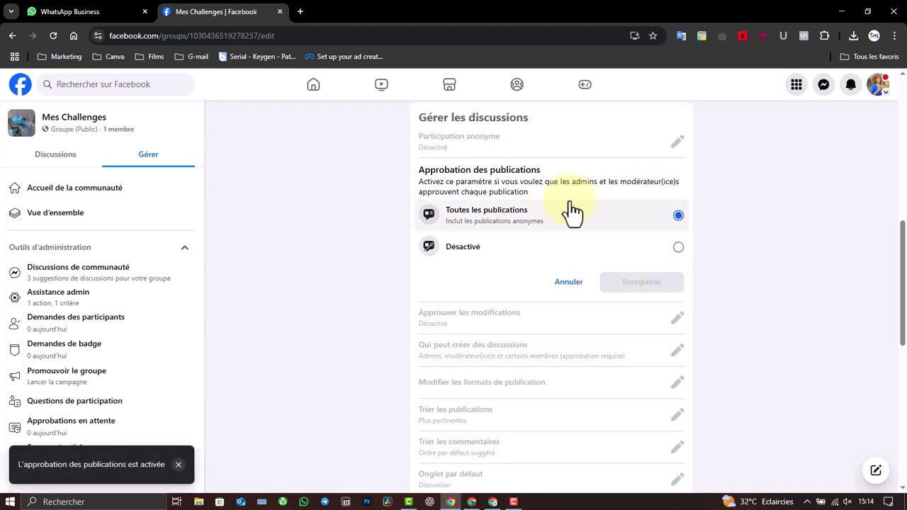
left_click(559, 284)
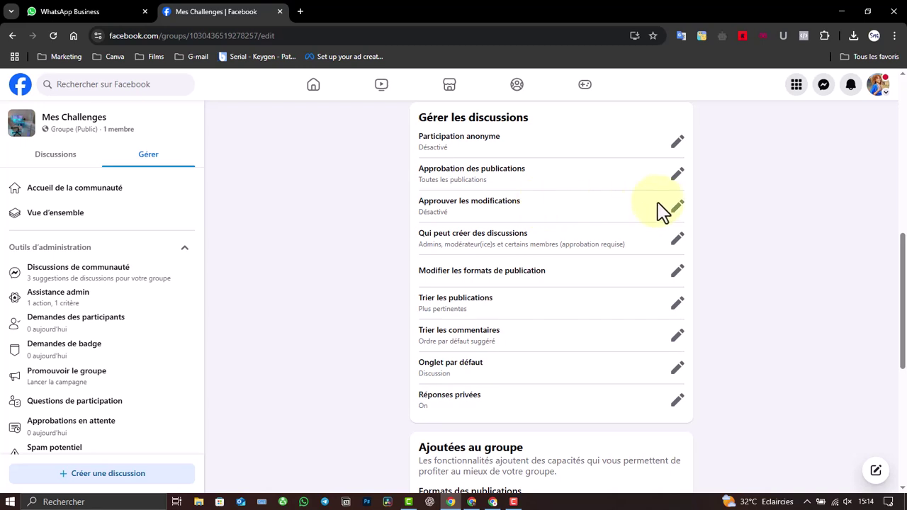
- Set the approval of edited posts to Activé and save it
left_click(678, 206)
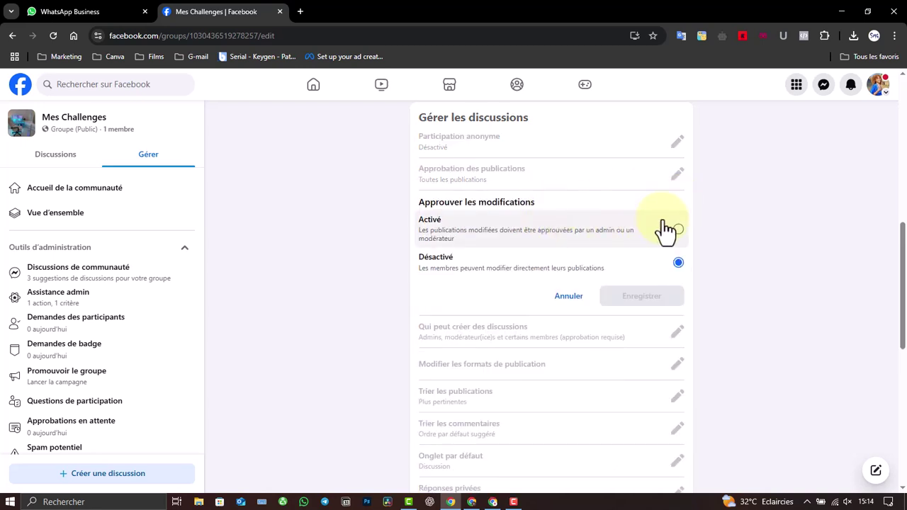
left_click(666, 230)
left_click(626, 300)
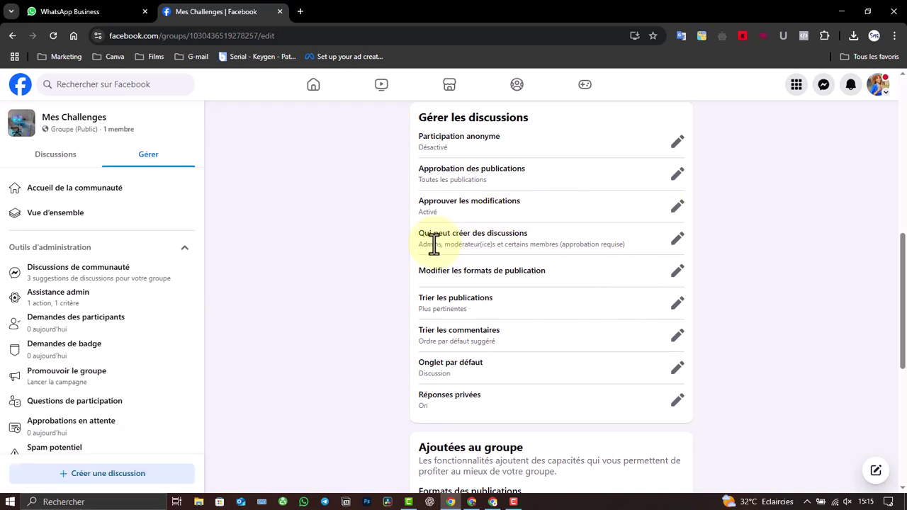
- Restrict the creation of discussions to "Admins et modérateur(ice)s" and save the setting
left_click(677, 241)
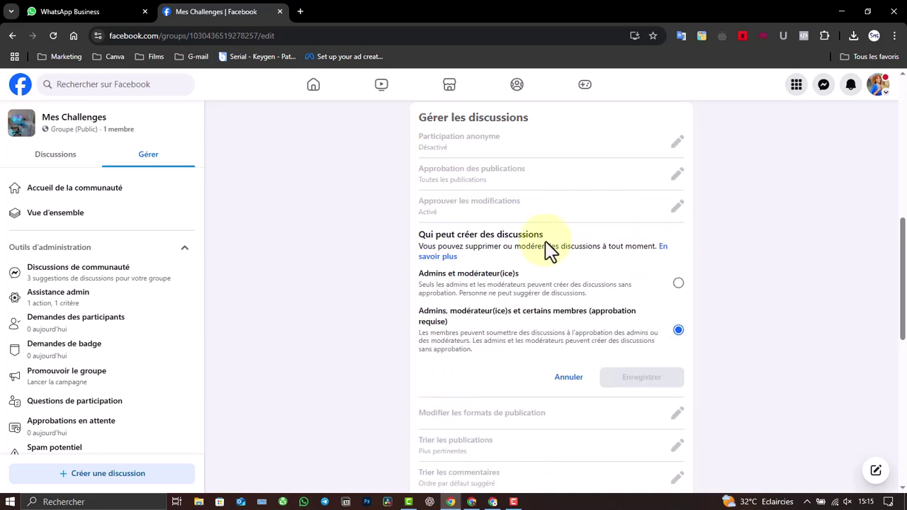
left_click(668, 283)
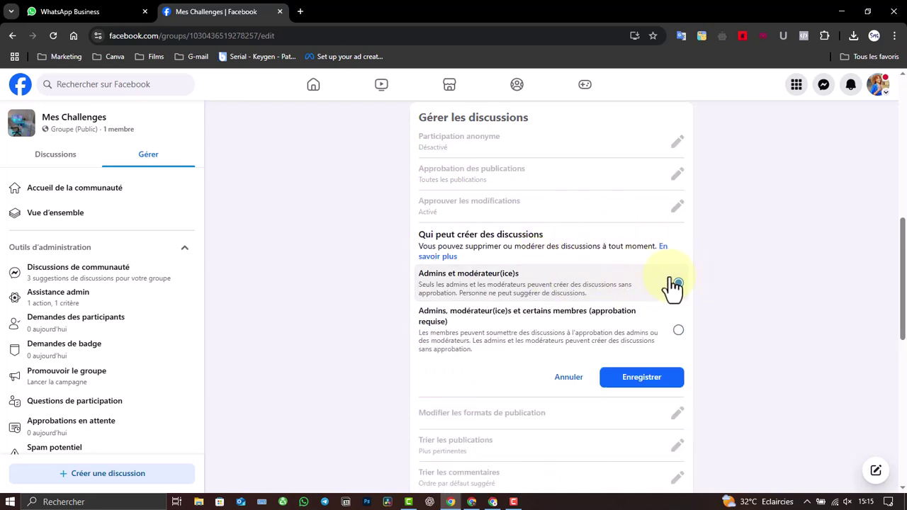
left_click(640, 378)
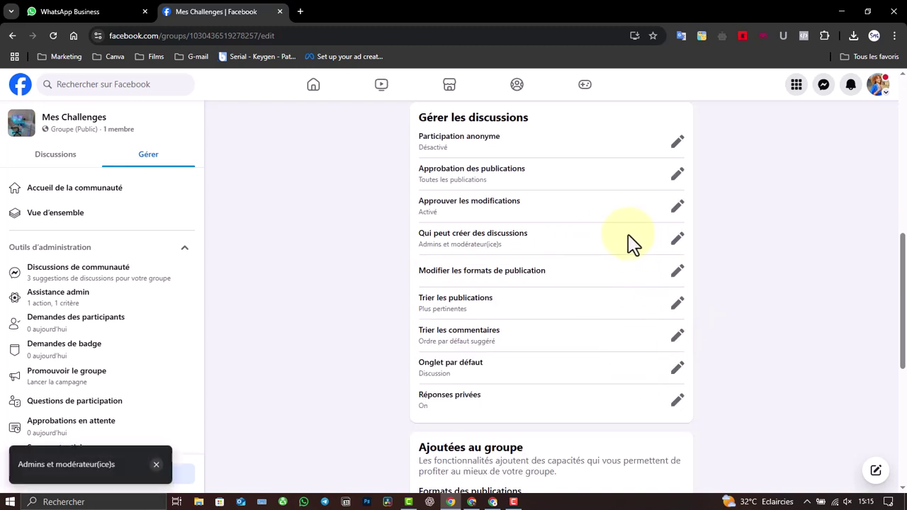
- Review the post formats available to group members and close the dialog without changing them
left_click(678, 274)
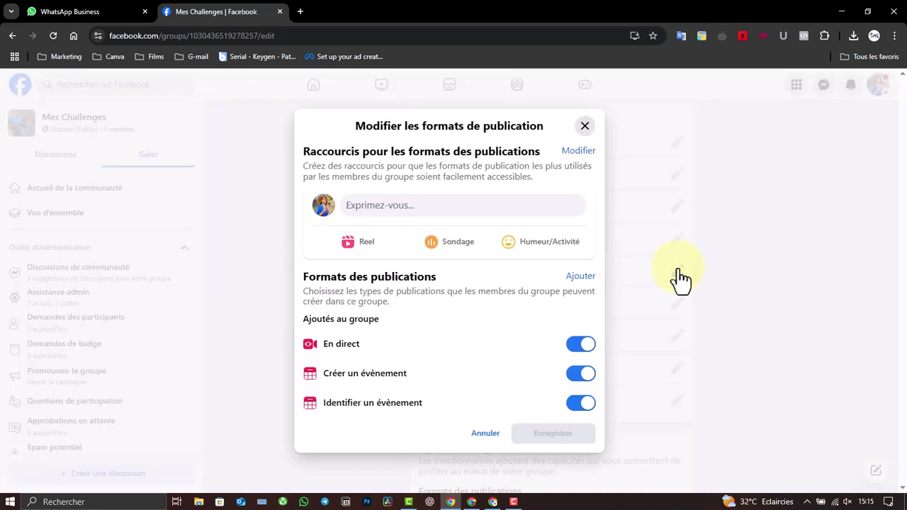
left_click_drag(605, 221, 612, 282)
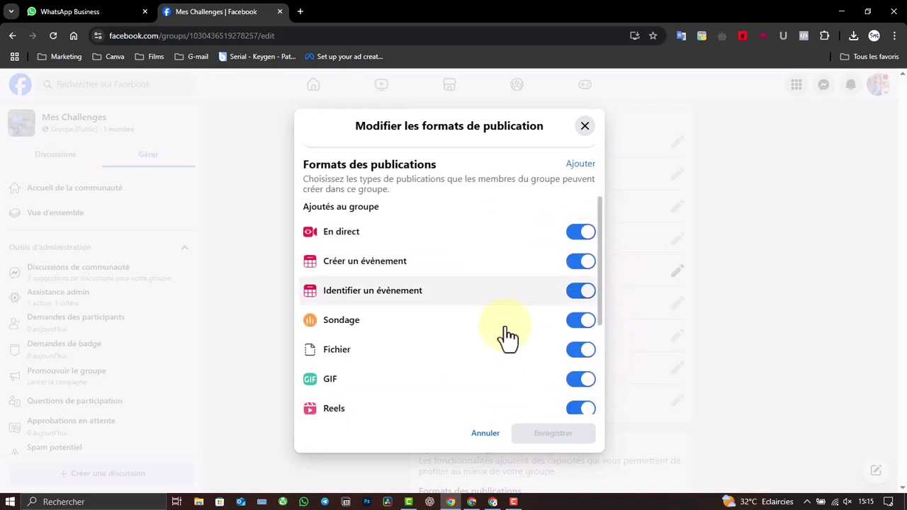
left_click(586, 129)
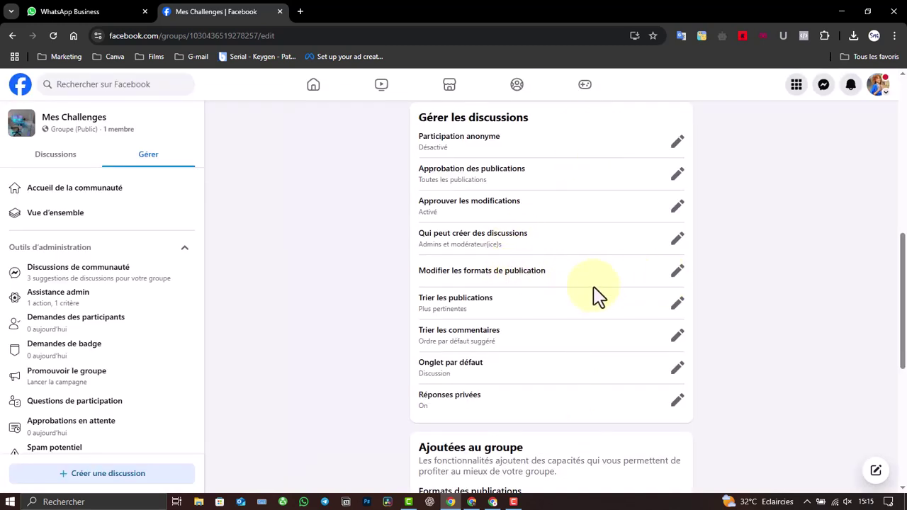
- Review the sorting options for posts and comments, leaving both settings without saving a change
left_click(678, 301)
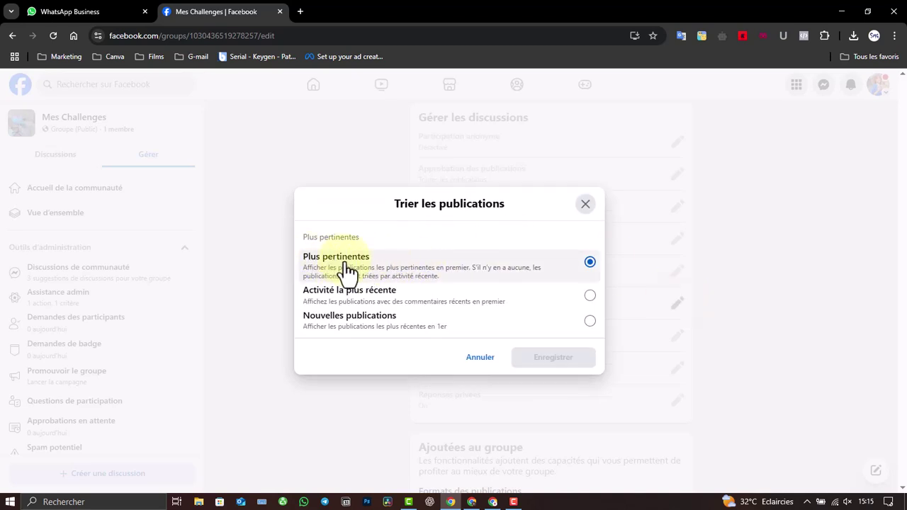
left_click(584, 205)
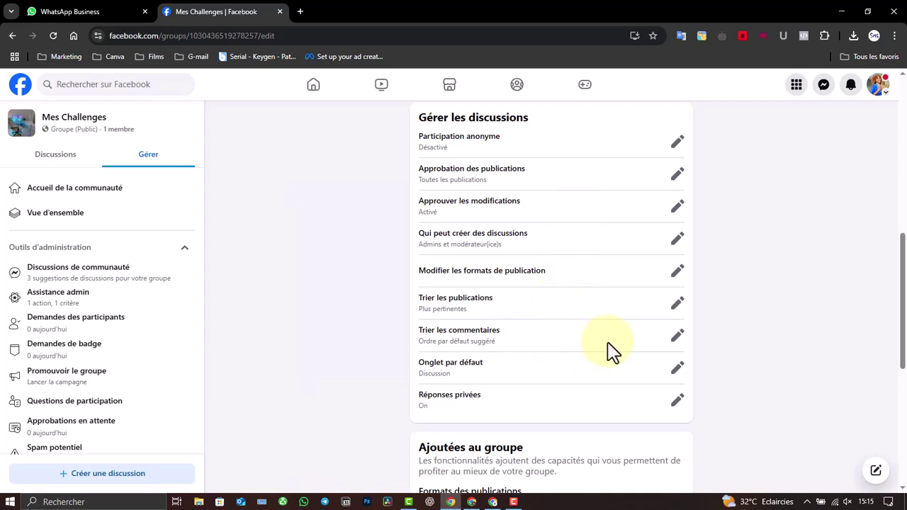
left_click(678, 336)
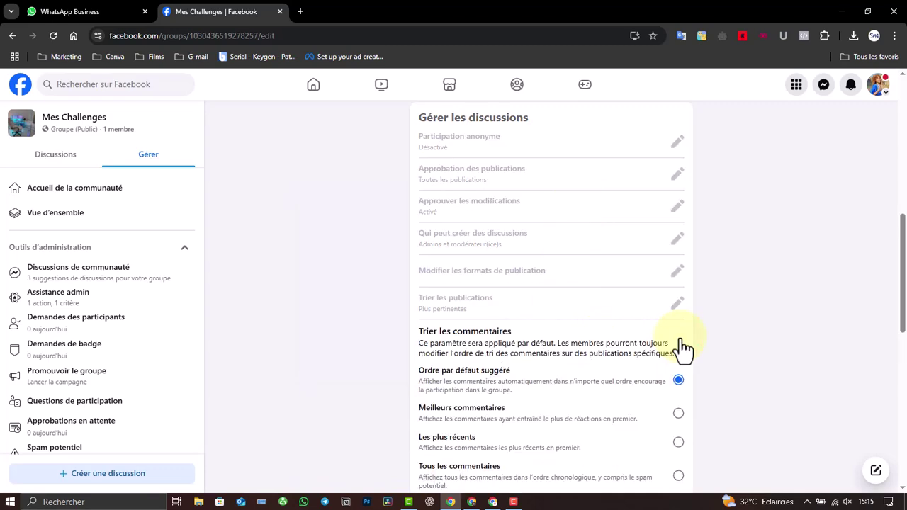
left_click_drag(902, 233, 903, 277)
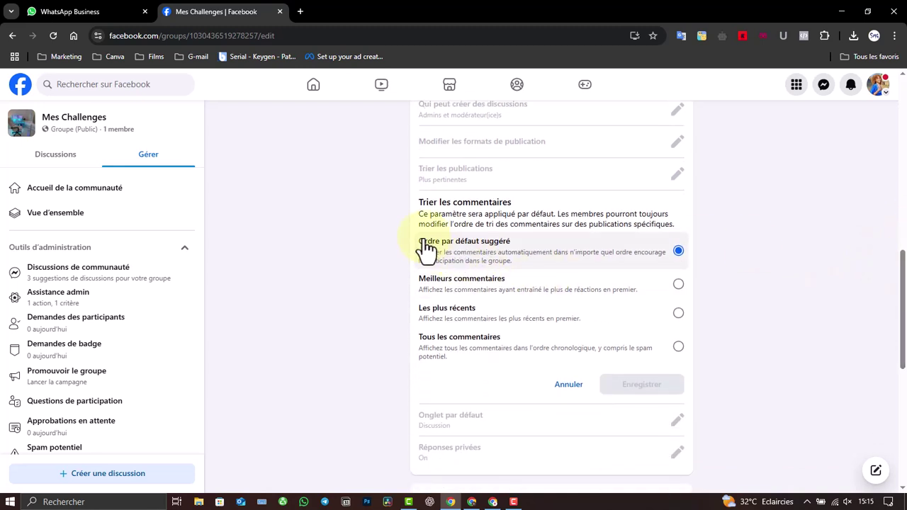
left_click(561, 384)
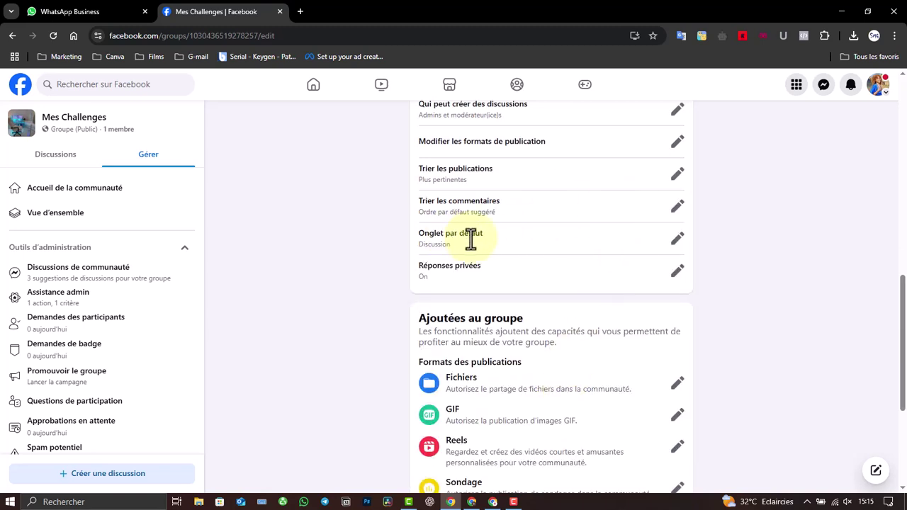
- Check the default tab options without changing them, and set private replies to Off and save the setting
left_click(677, 240)
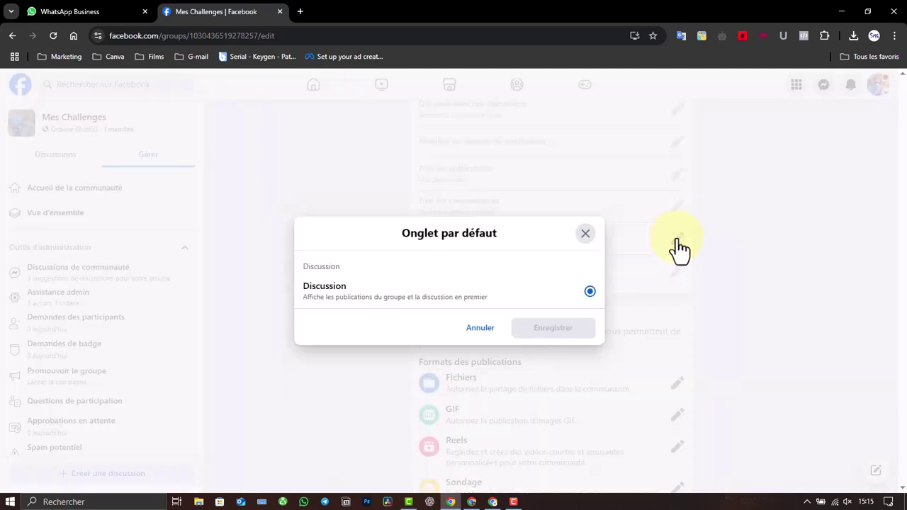
left_click(479, 328)
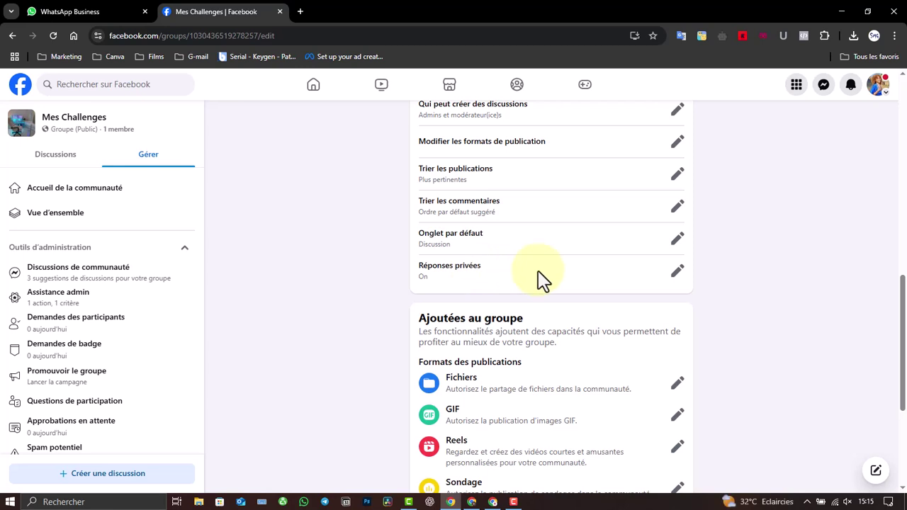
left_click(678, 273)
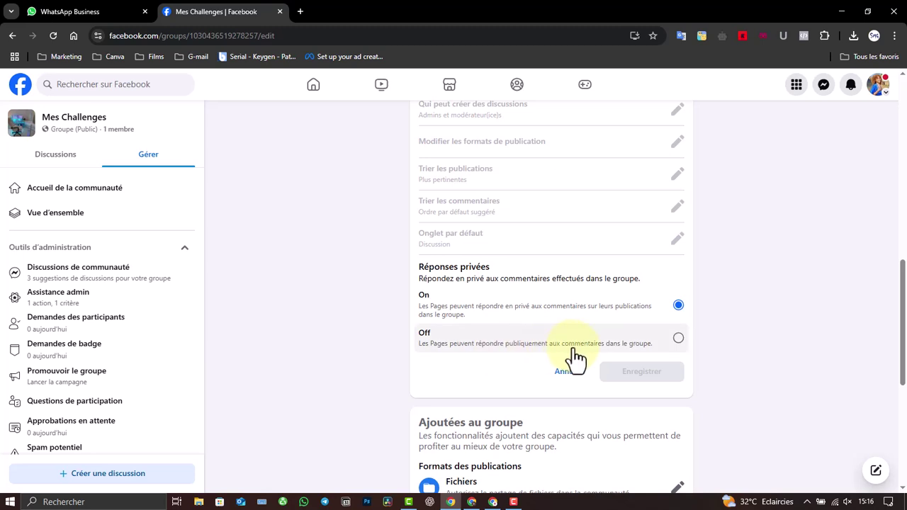
left_click(666, 347)
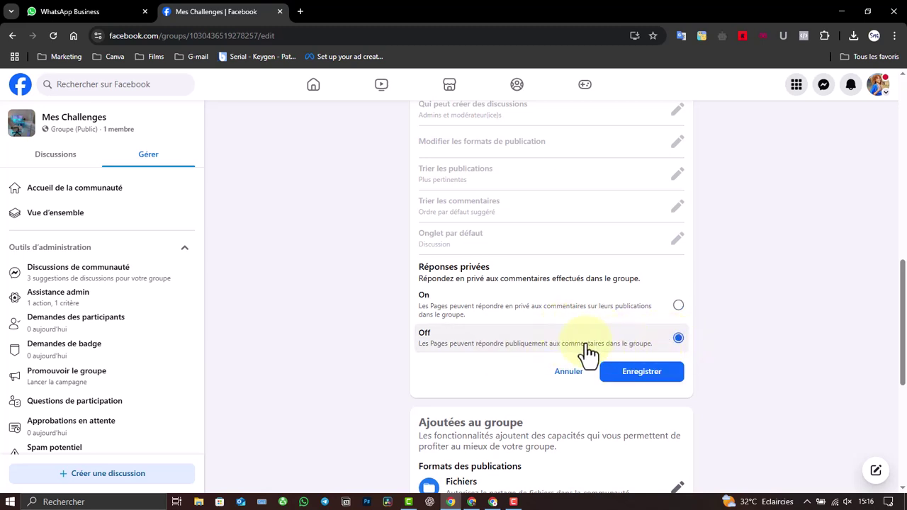
left_click(641, 374)
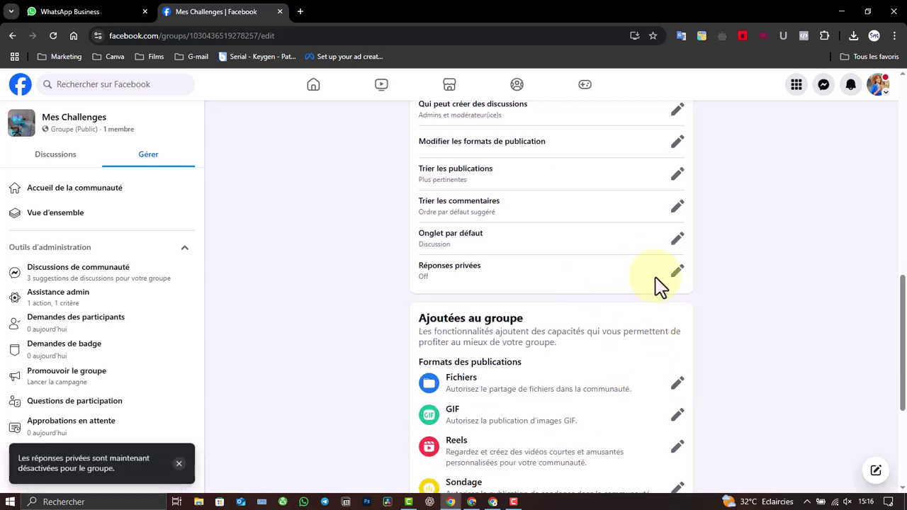
- Examine the features added to the group and the catalogue of additional post formats, feature sets and other features, without adding any
left_click_drag(899, 283, 889, 341)
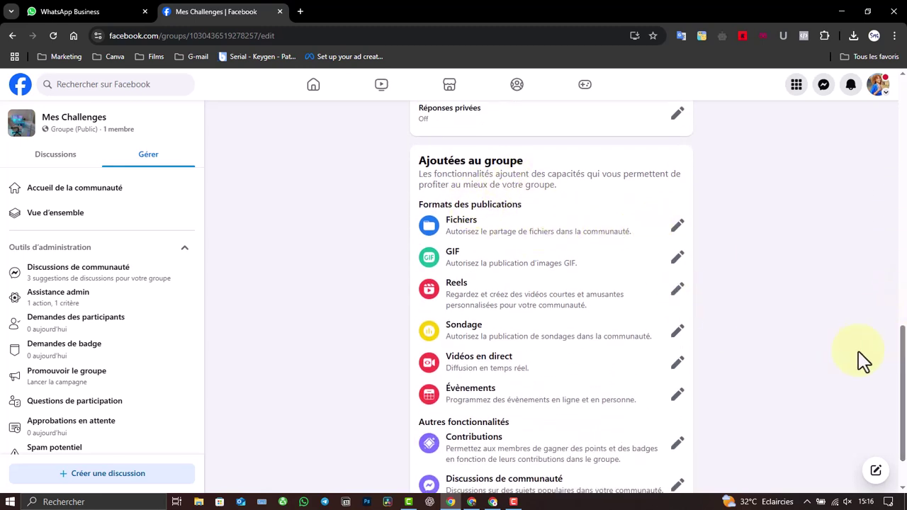
left_click_drag(901, 344, 900, 435)
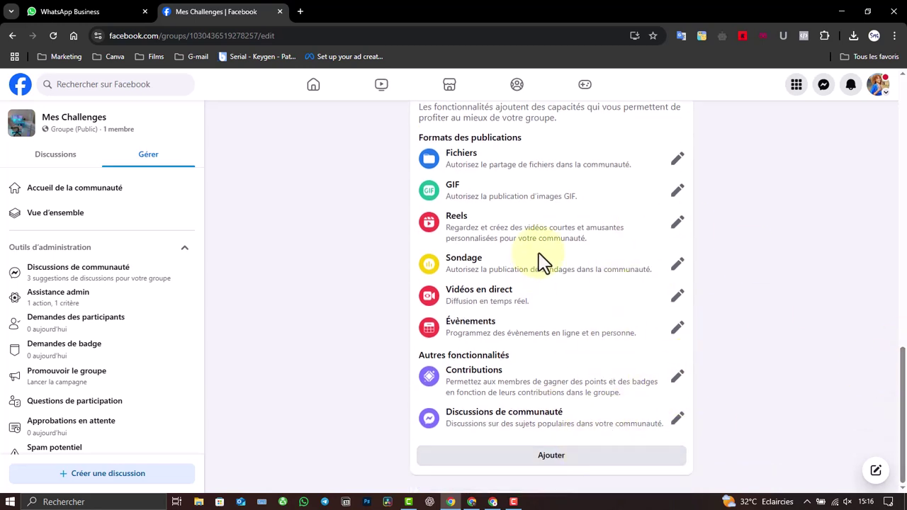
left_click(584, 462)
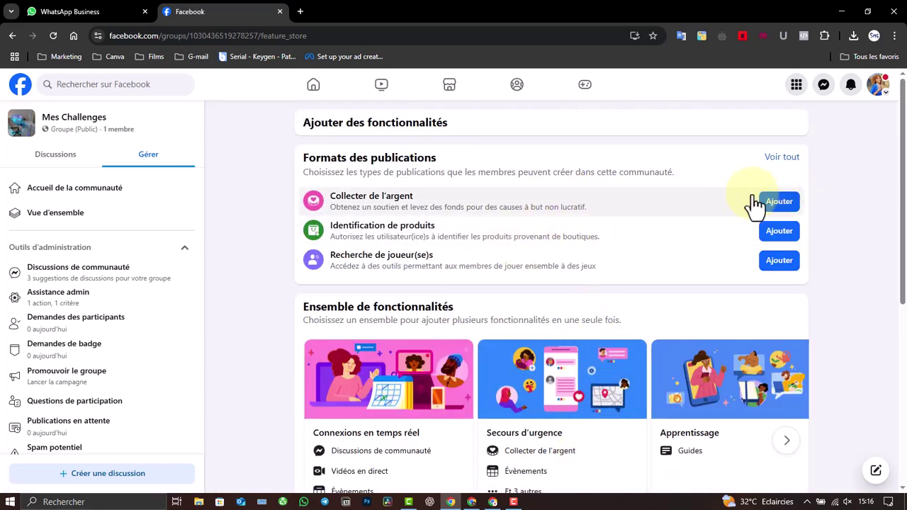
left_click(782, 156)
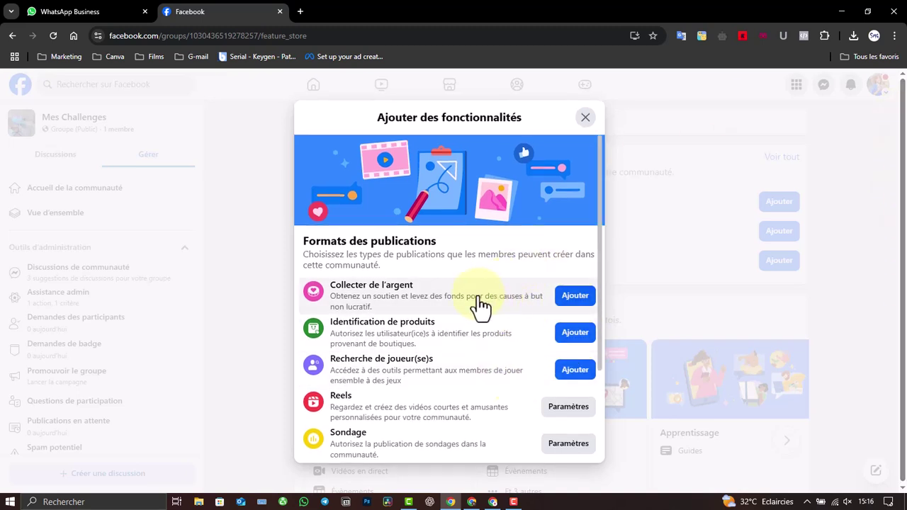
left_click(585, 118)
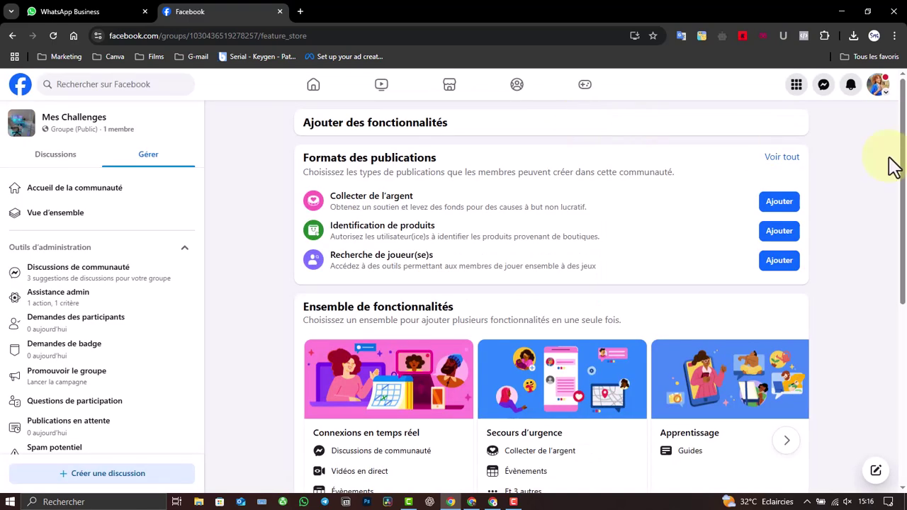
left_click_drag(906, 150, 892, 331)
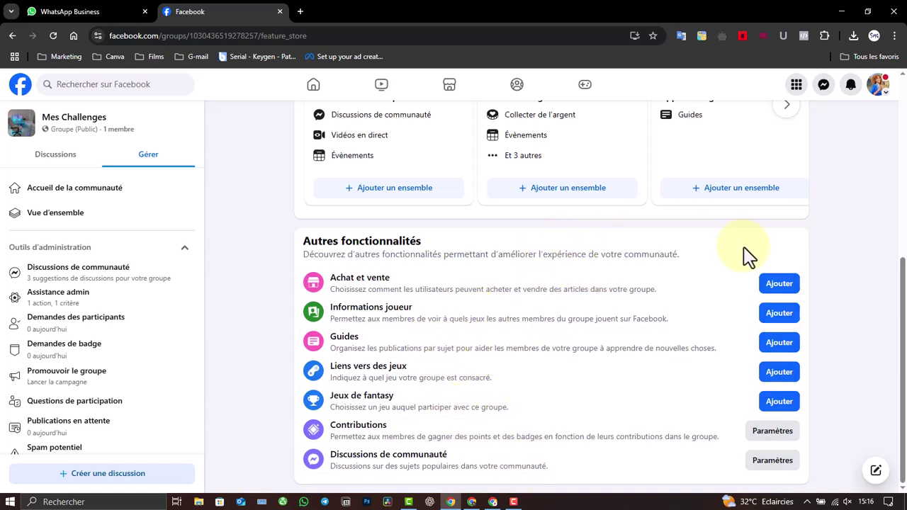
left_click_drag(903, 298, 904, 80)
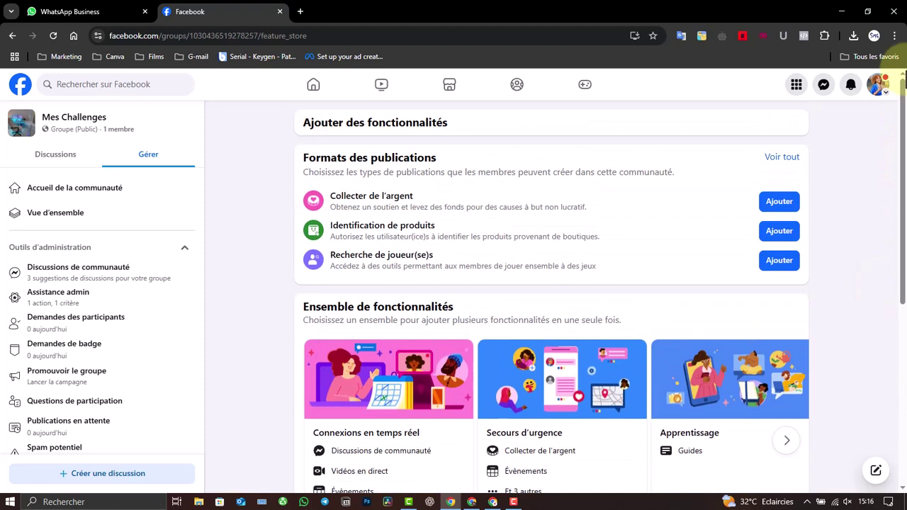
- Read the introduction to community discussions and close it without creating a discussion
left_click(92, 276)
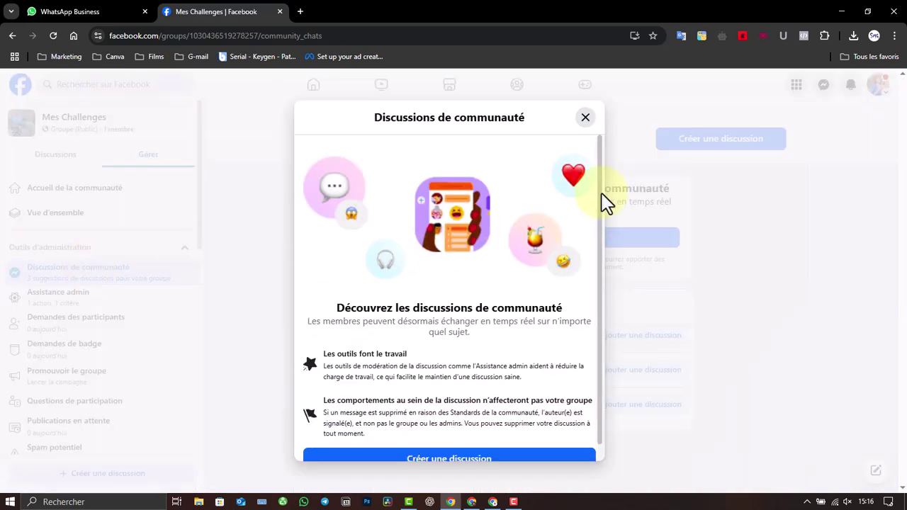
scroll(600, 194, "down", 1)
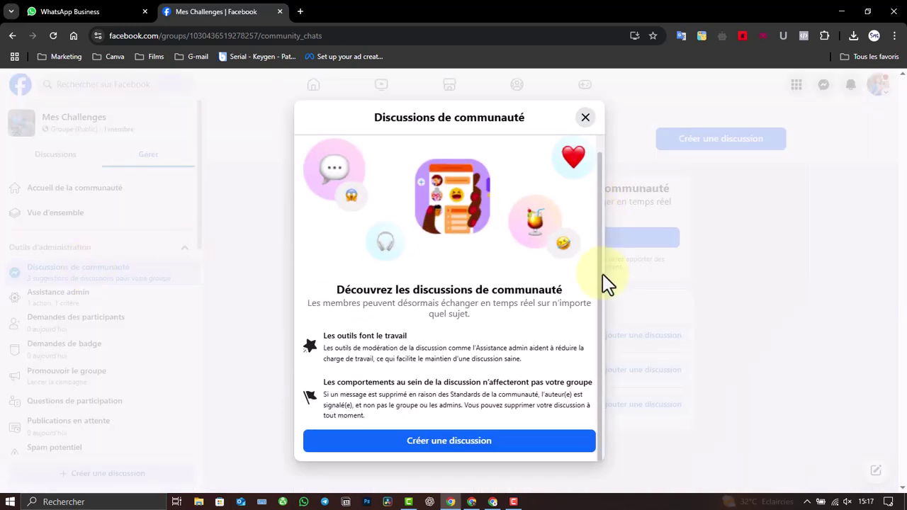
left_click(584, 118)
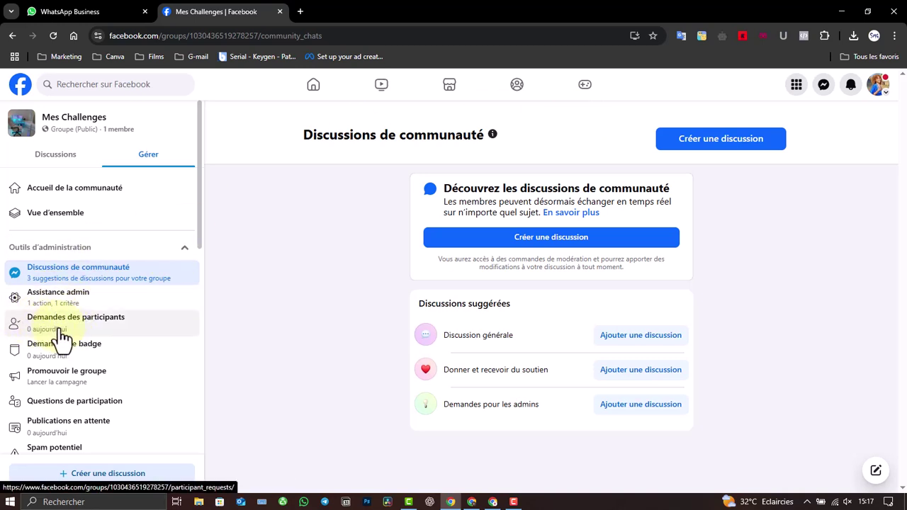
- Review the ad creation page for promoting the group, including its audience and budget summary, and leave without publishing
left_click(79, 379)
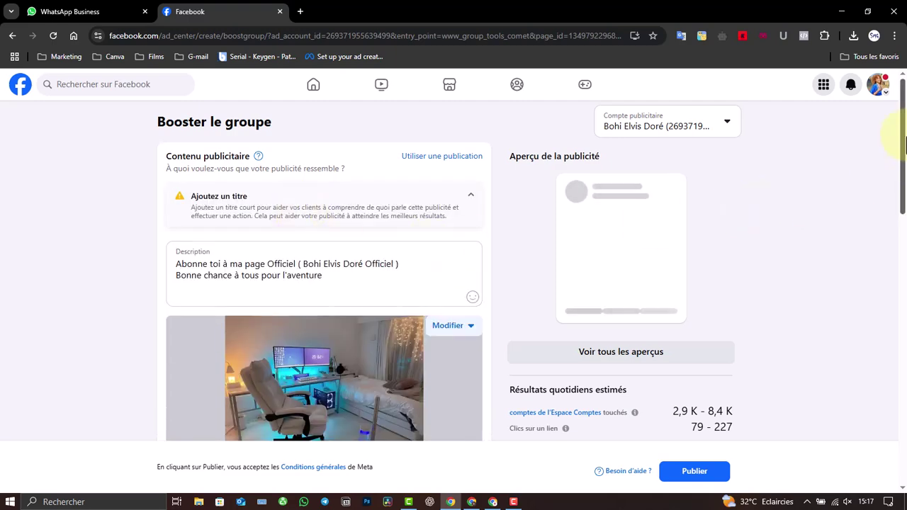
left_click_drag(901, 135, 902, 234)
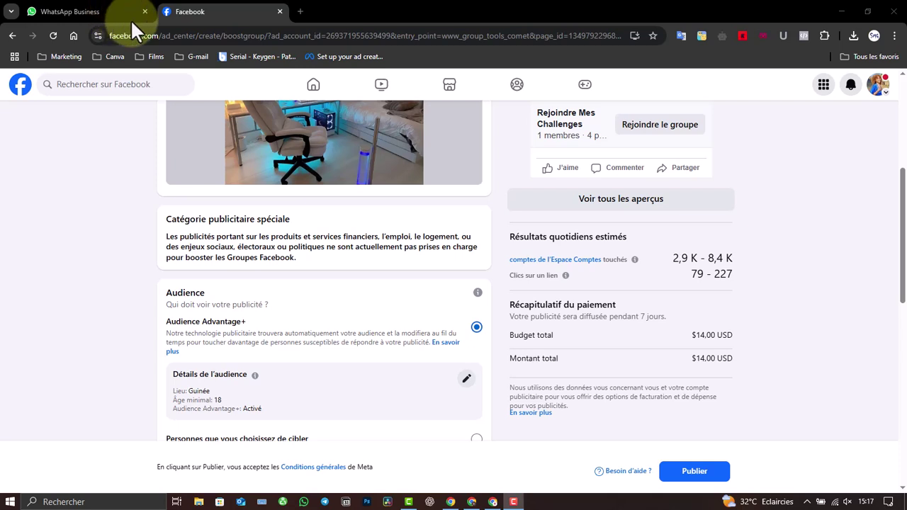
left_click(14, 34)
left_click(571, 315)
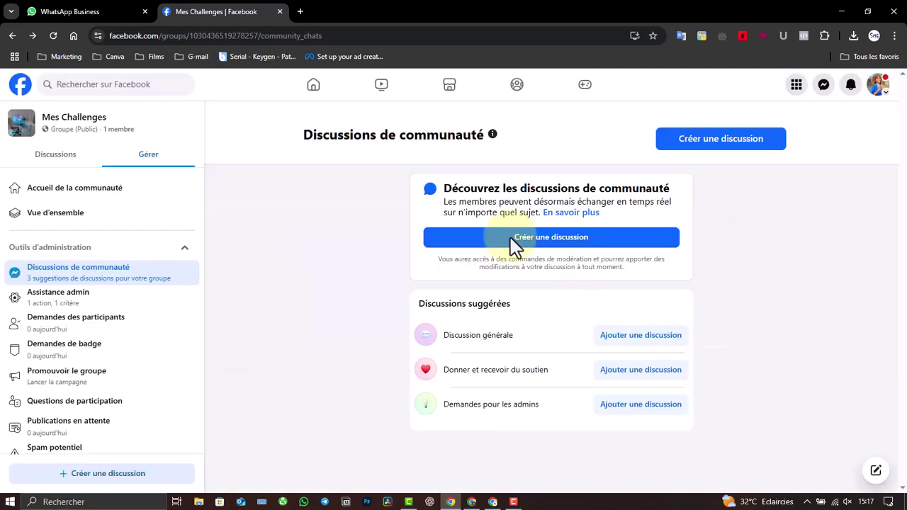
- Look through the group's feature additions page and its participant statistics
left_click_drag(199, 229, 210, 409)
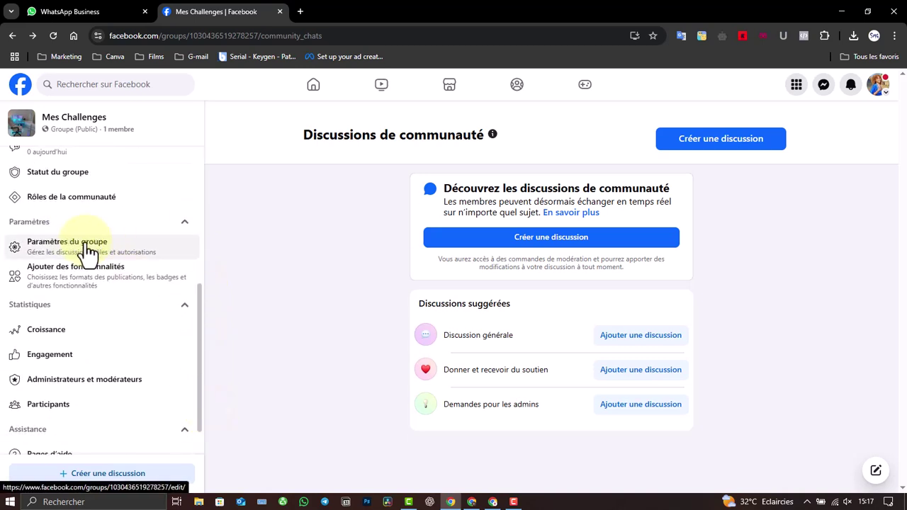
left_click(78, 281)
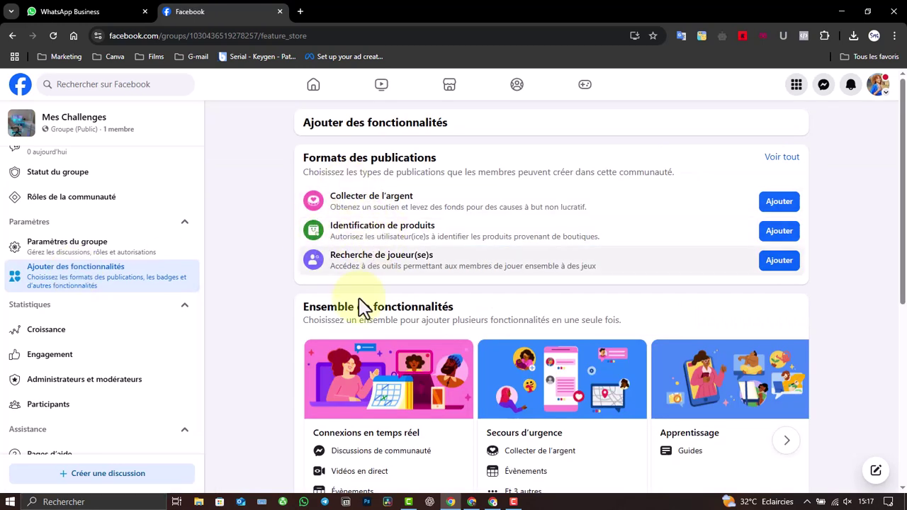
scroll(198, 389, "down", 1)
left_click(82, 354)
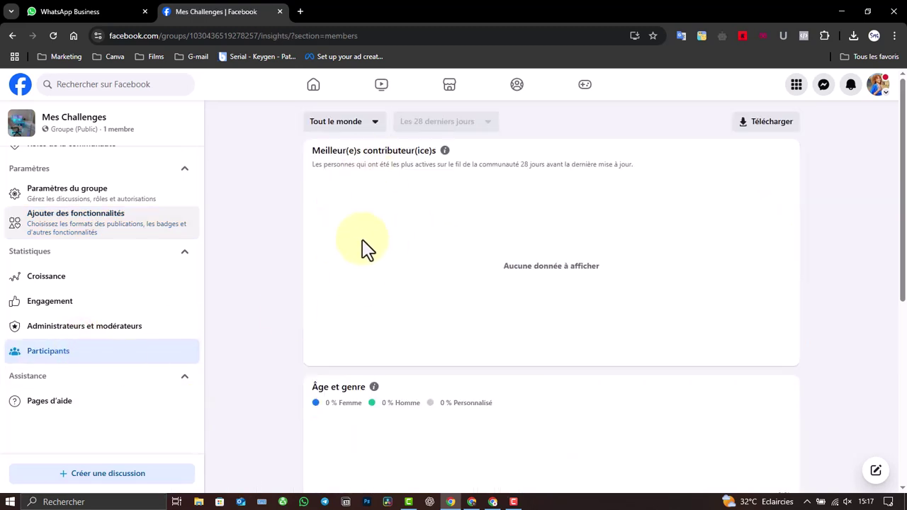
- Check the group's discussions section and return to the community home page to view the cover and group header
left_click_drag(199, 320, 206, 113)
left_click(61, 165)
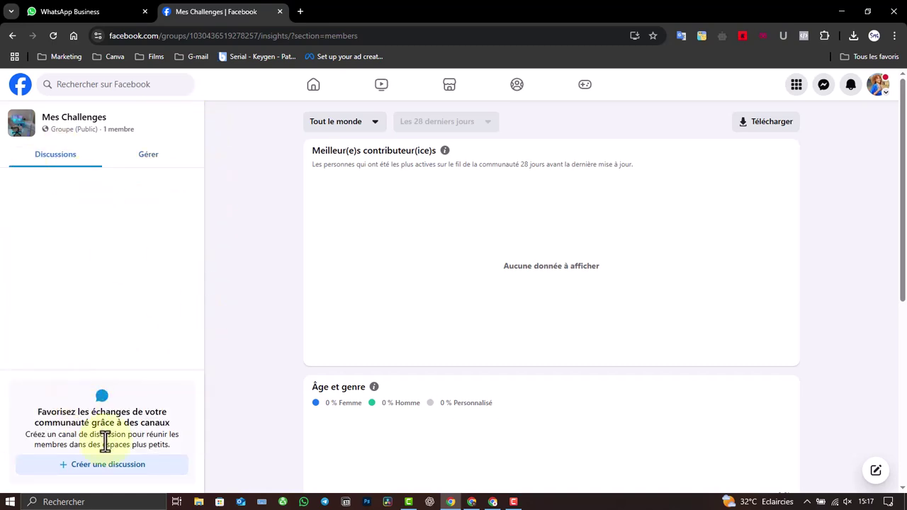
left_click(150, 167)
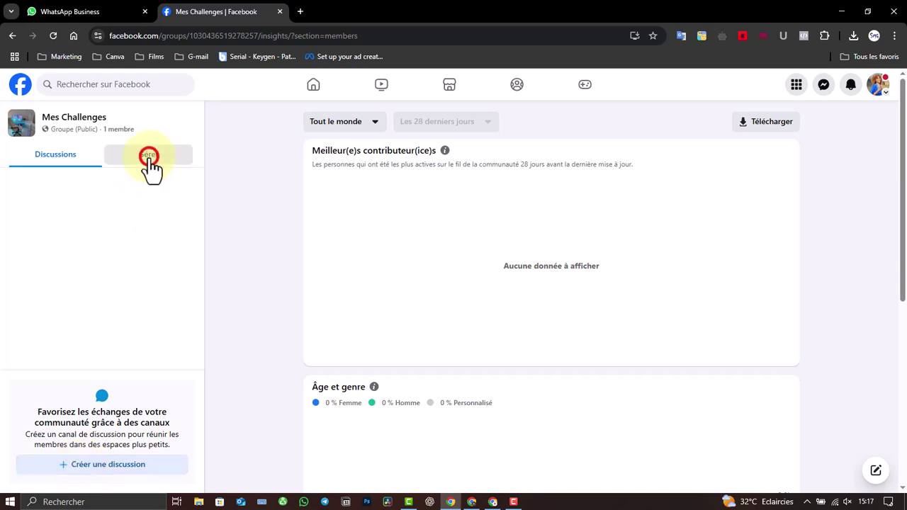
left_click(119, 186)
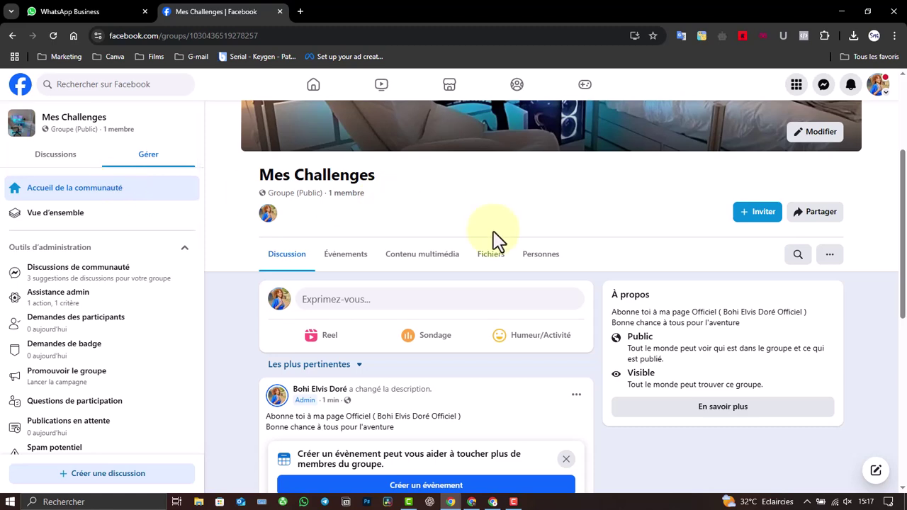
left_click_drag(902, 206, 904, 63)
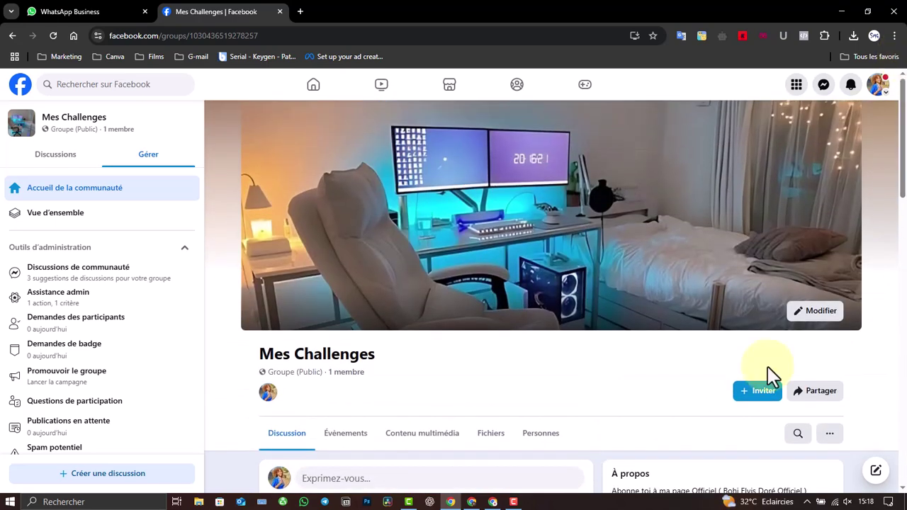
- Review all the ways to share the group and close the sharing dialog without sharing
left_click(809, 394)
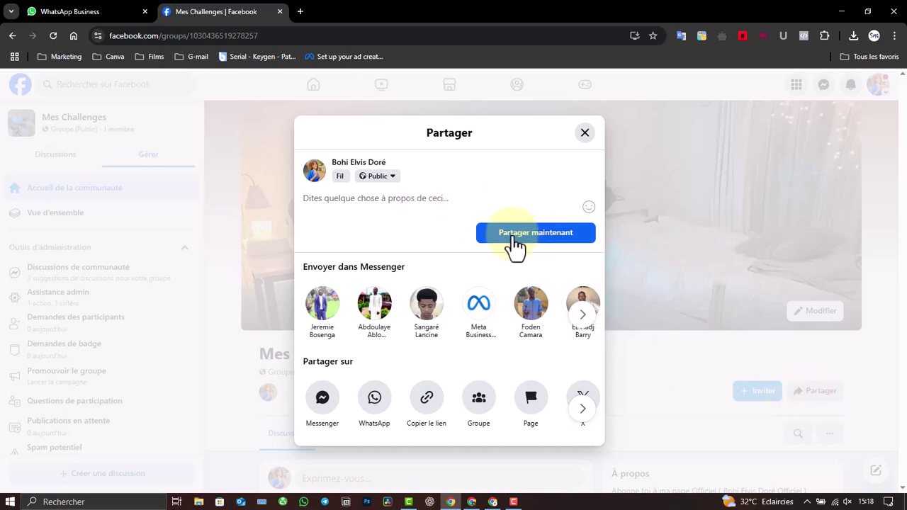
left_click(582, 417)
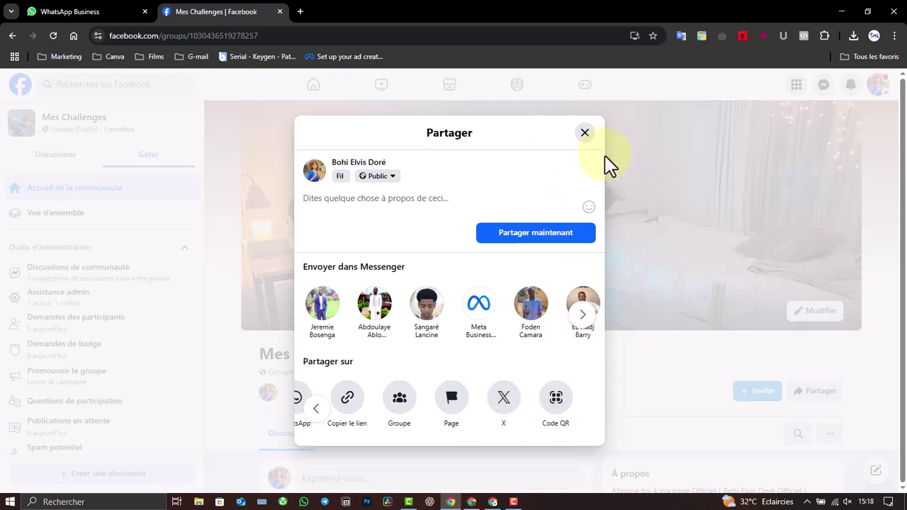
left_click(583, 133)
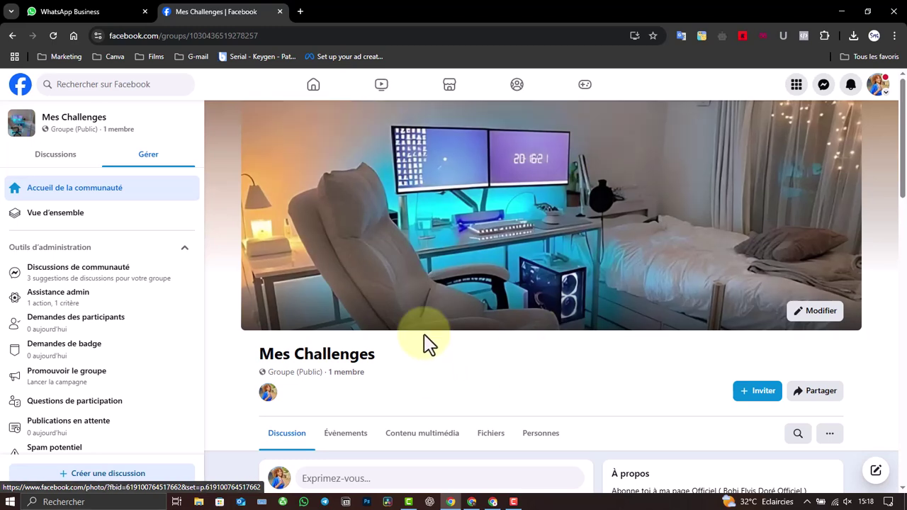
- Review the options for inviting people to the group and its additional group actions
left_click(749, 393)
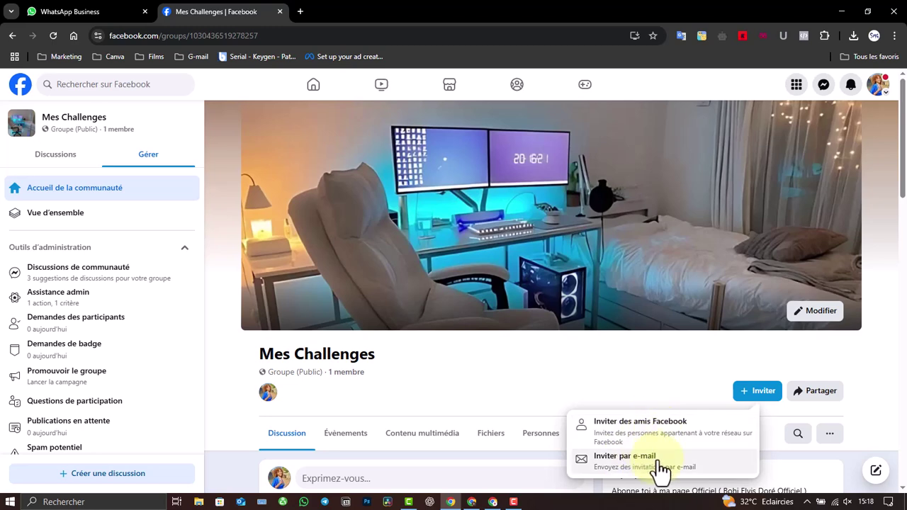
left_click(827, 436)
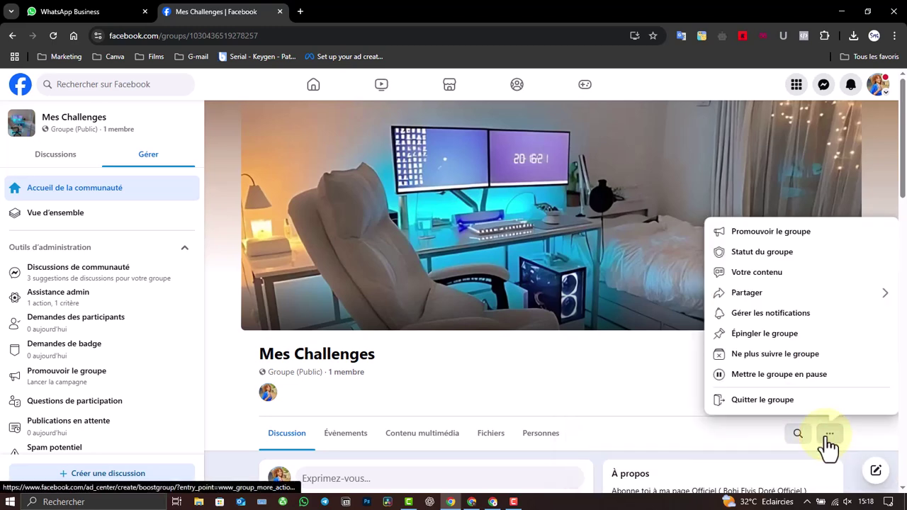